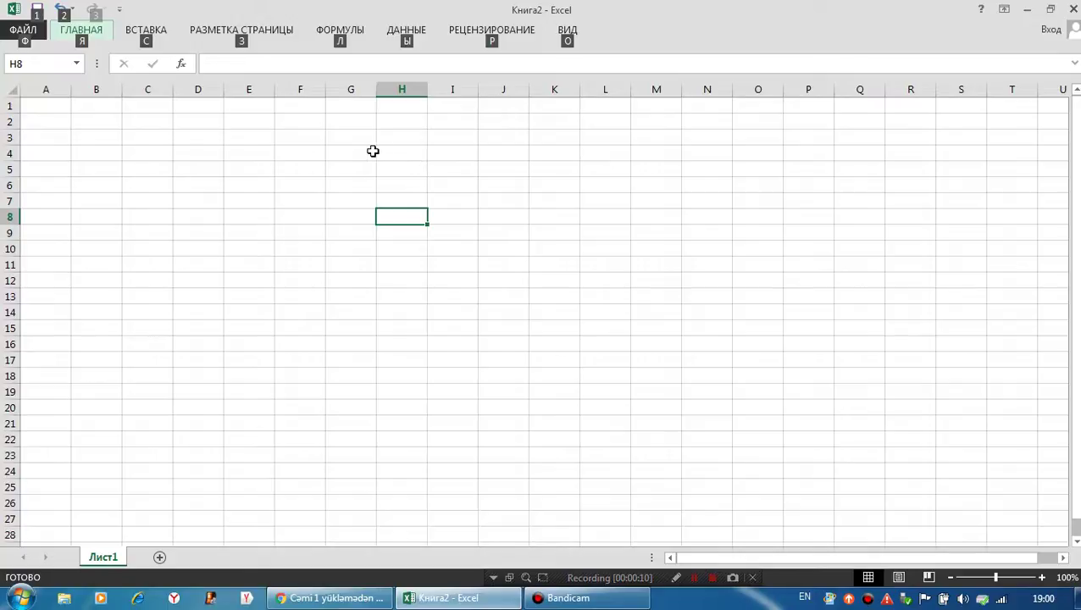
- Enter 23 in cell E7, 56 in G5 and 78 in F14
{"action": "left_click", "coordinate": [323, 172]}
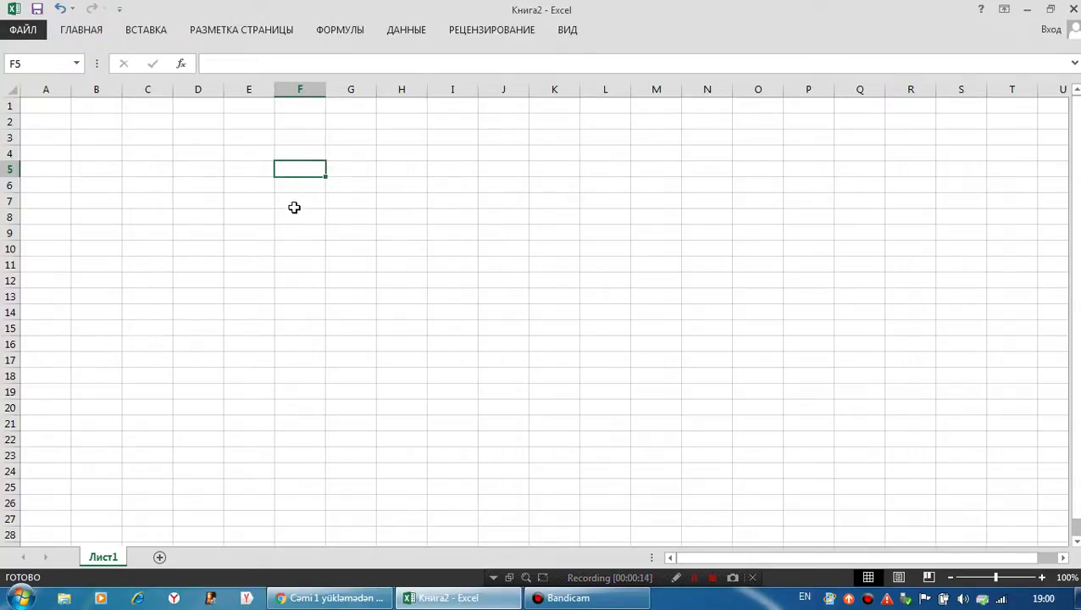
{"action": "left_click", "coordinate": [240, 201]}
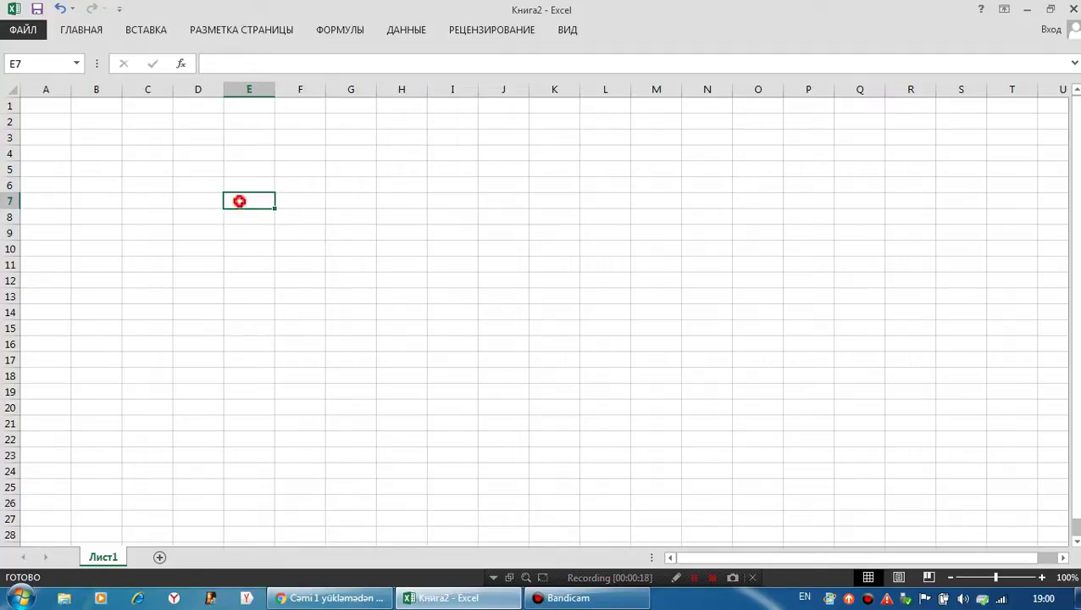
{"action": "type", "text": "23"}
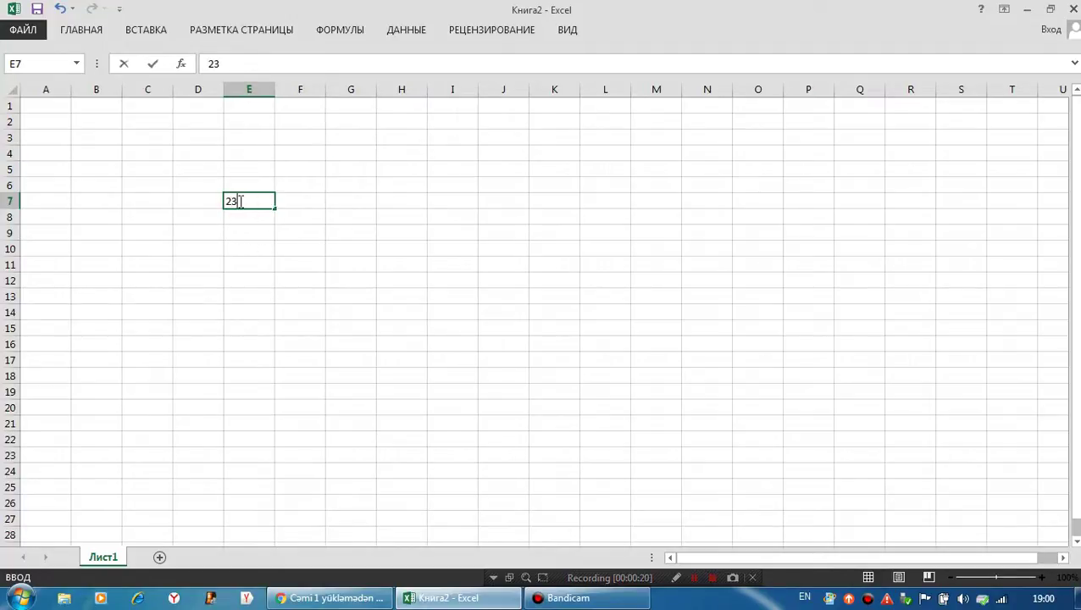
{"action": "left_click", "coordinate": [354, 169]}
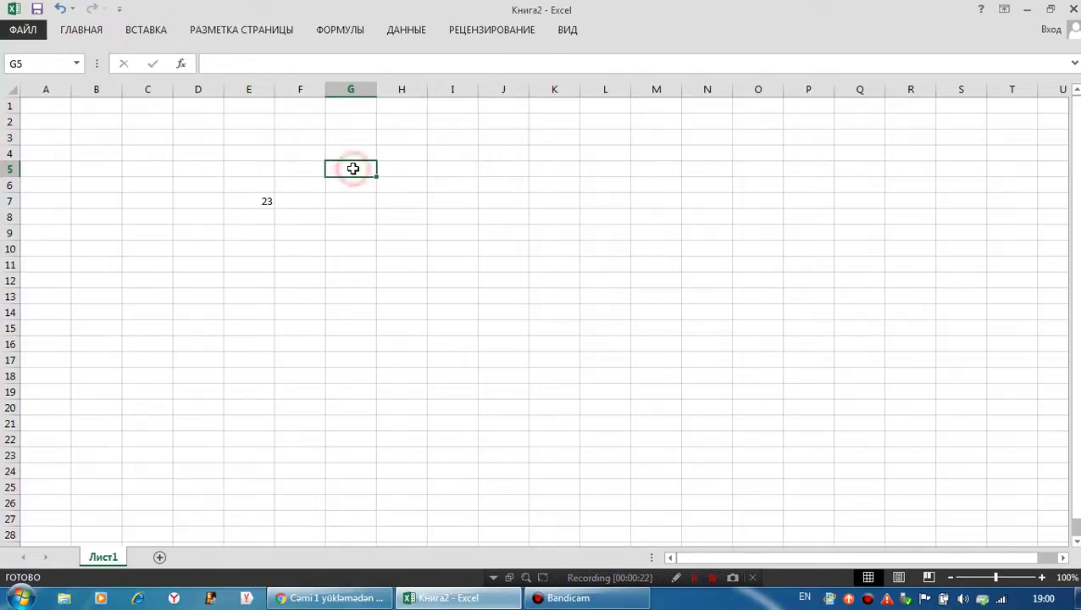
{"action": "type", "text": "56"}
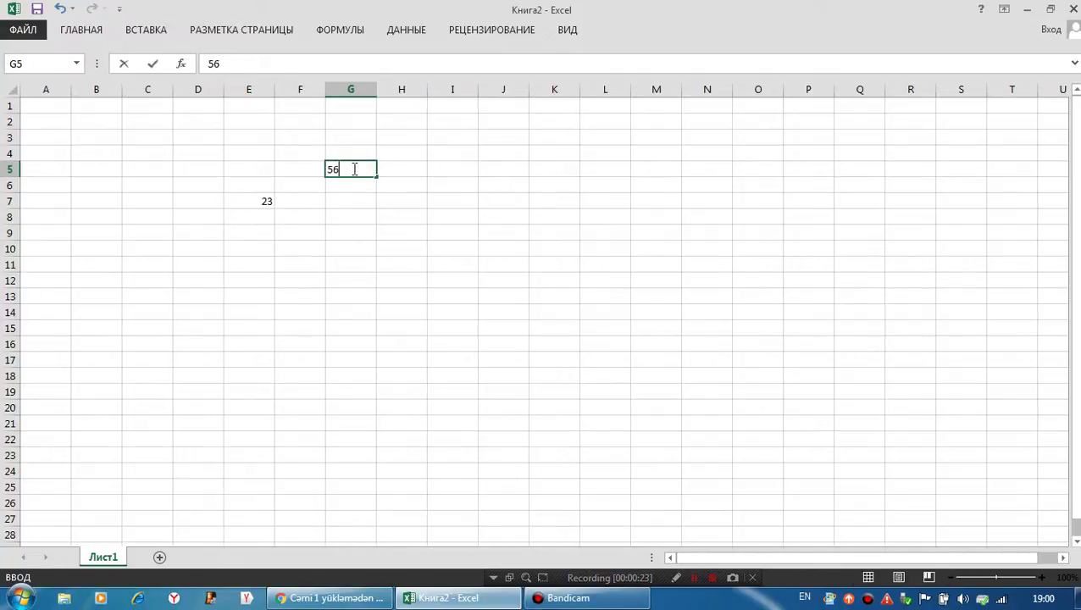
{"action": "left_click", "coordinate": [288, 311]}
{"action": "type", "text": "78"}
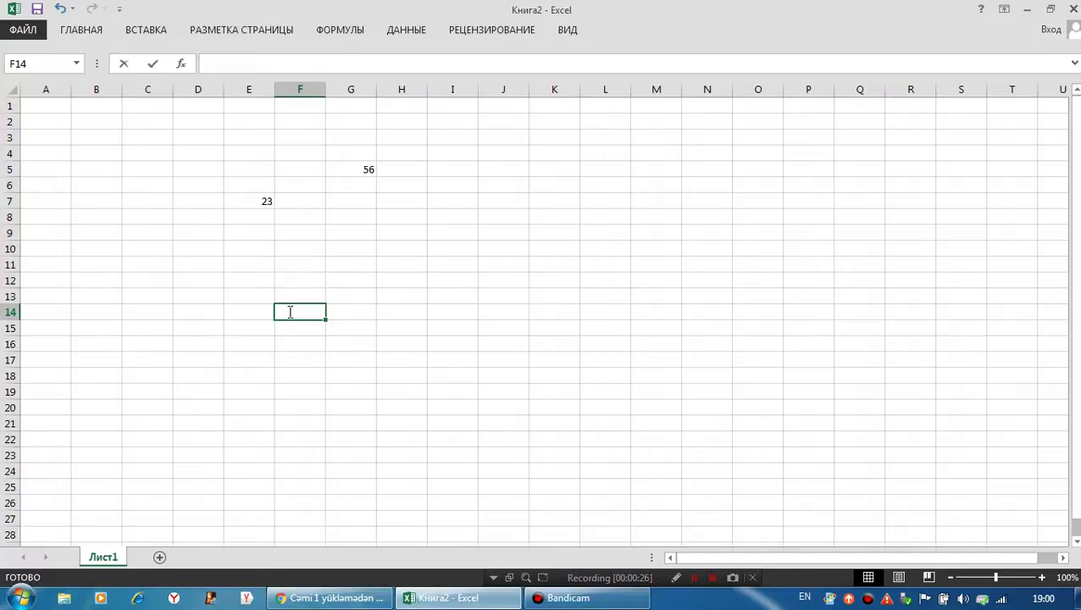
- Enter 90 in cell J7, 56 in J13 and 67 in H13
{"action": "left_click", "coordinate": [509, 200]}
{"action": "type", "text": "90"}
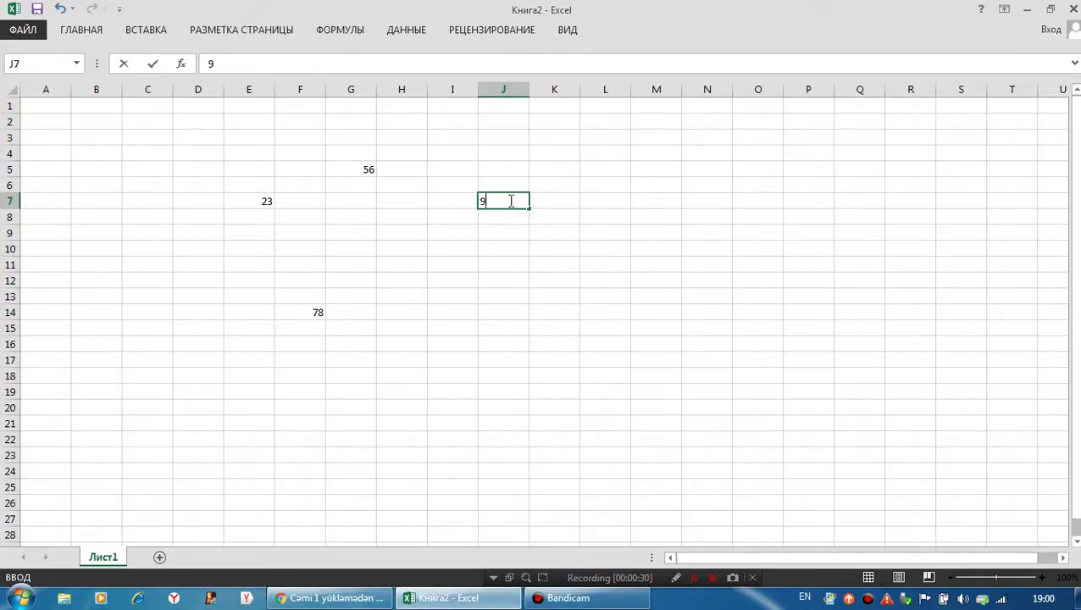
{"action": "left_click", "coordinate": [498, 296]}
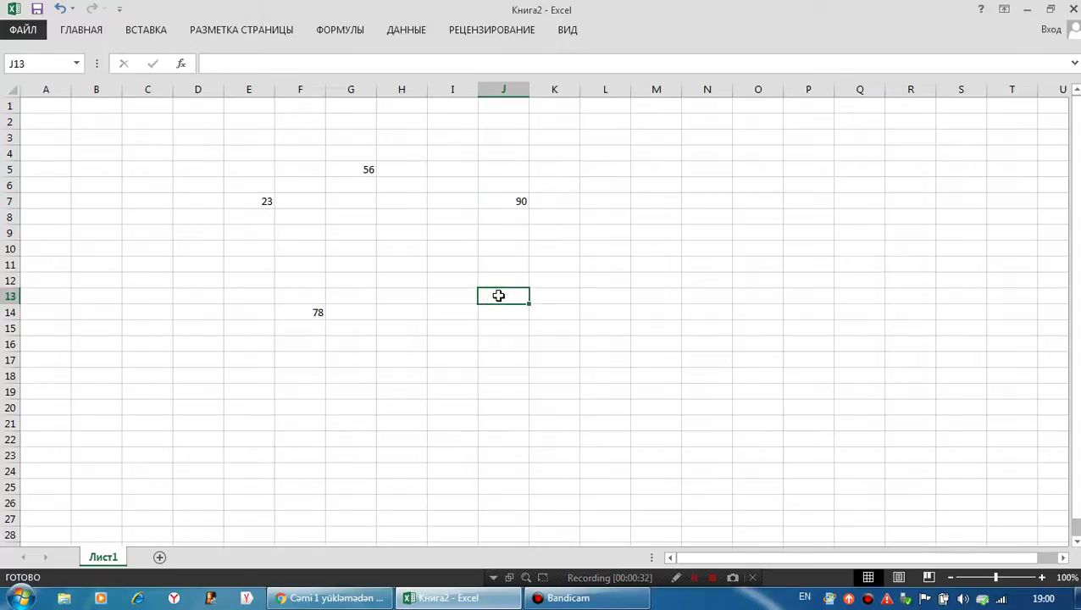
{"action": "type", "text": "56"}
{"action": "left_click", "coordinate": [384, 295]}
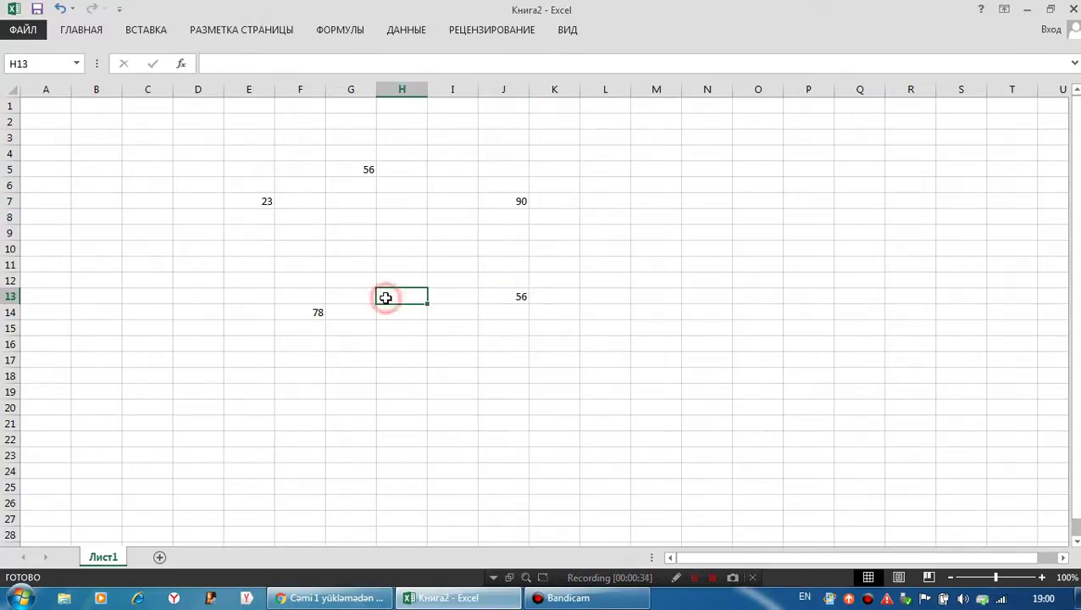
{"action": "type", "text": "67"}
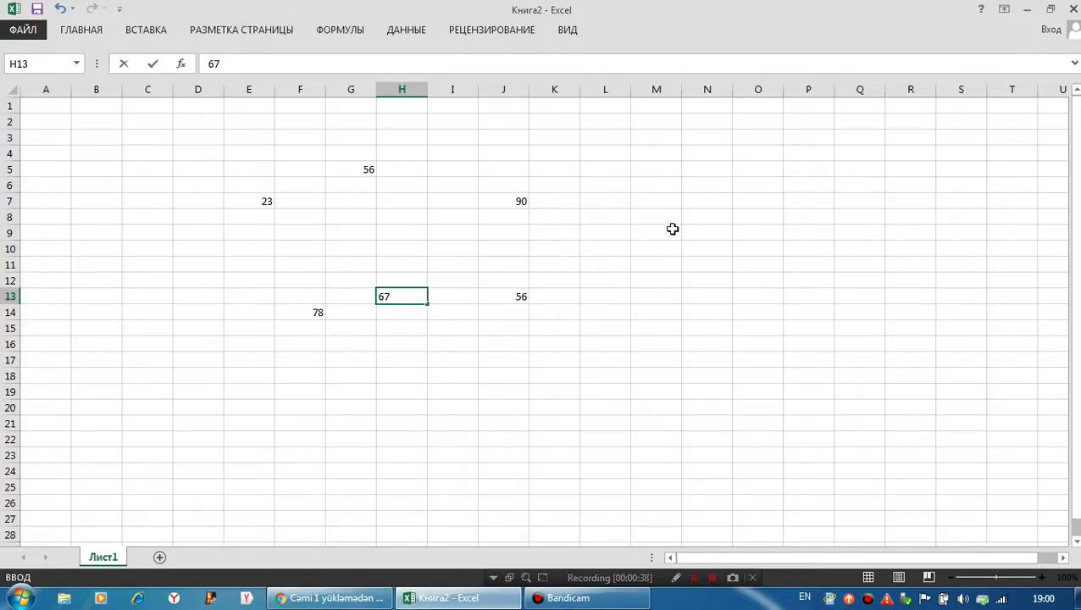
- Add up the six scattered numbers in cell M8 with the formula =E7+G5+J7+F14+H13+J13
{"action": "left_click", "coordinate": [649, 217]}
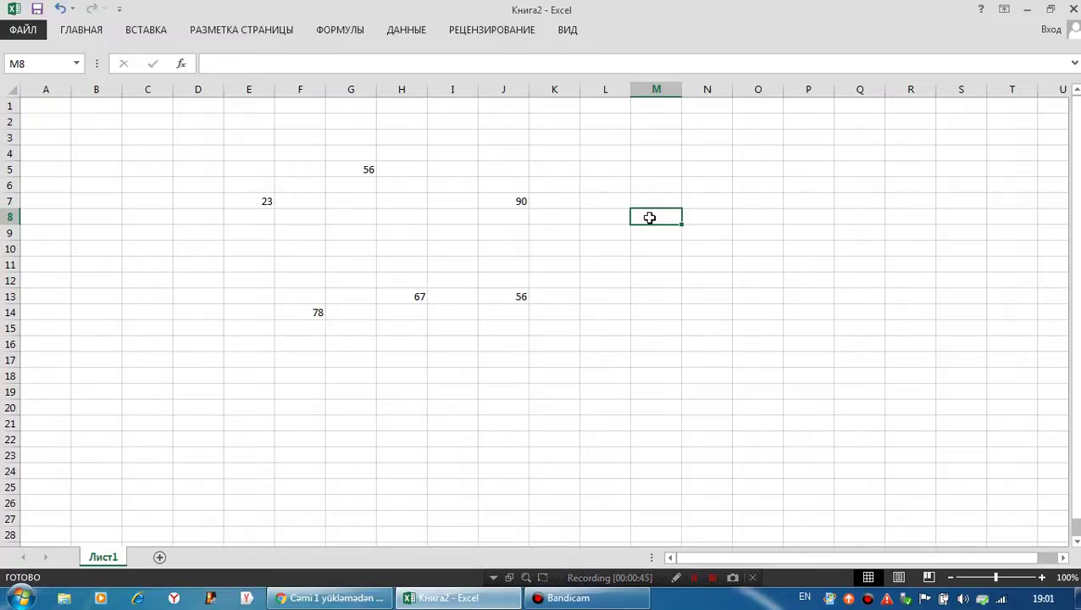
{"action": "type", "text": "="}
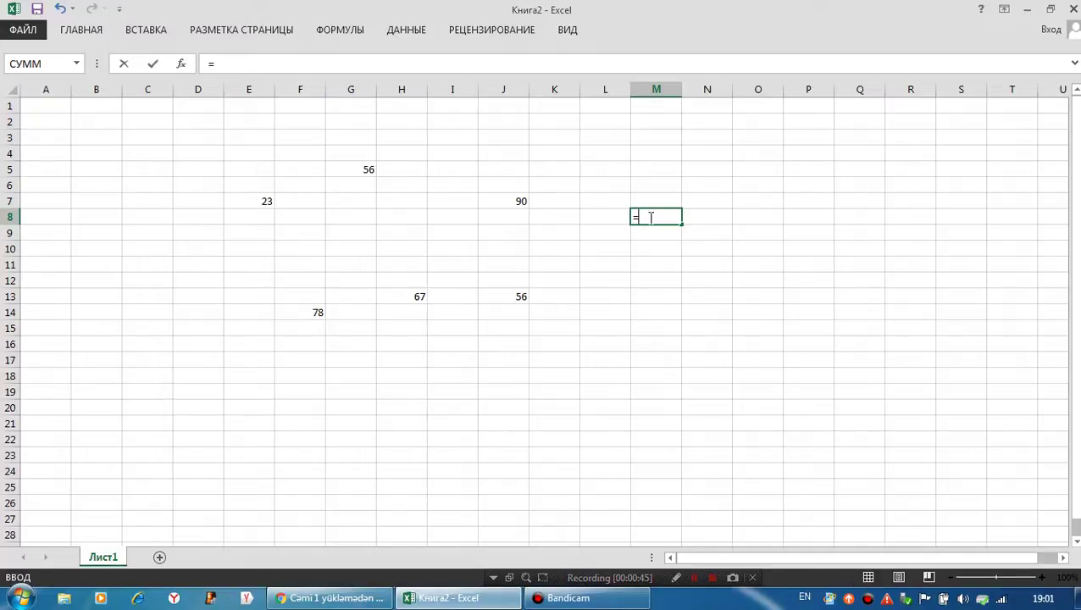
{"action": "left_click", "coordinate": [248, 203]}
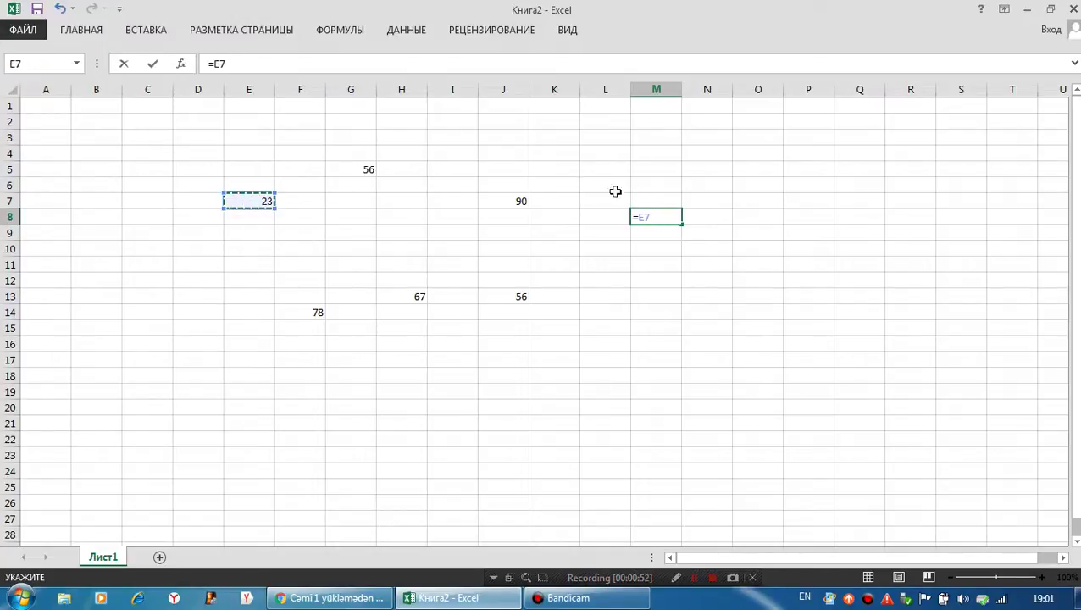
{"action": "type", "text": "+"}
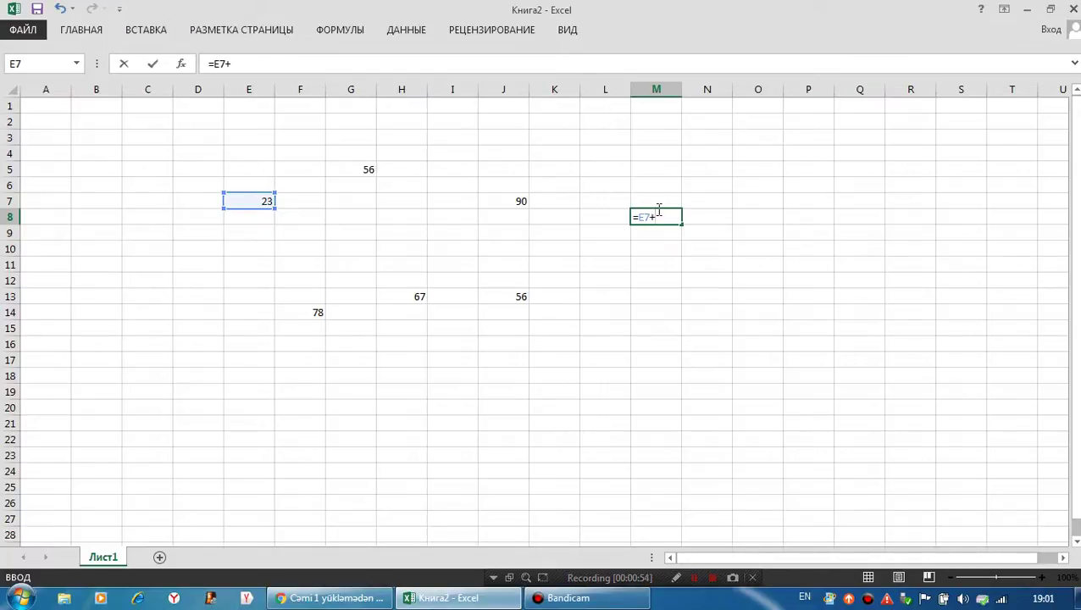
{"action": "left_click", "coordinate": [345, 170]}
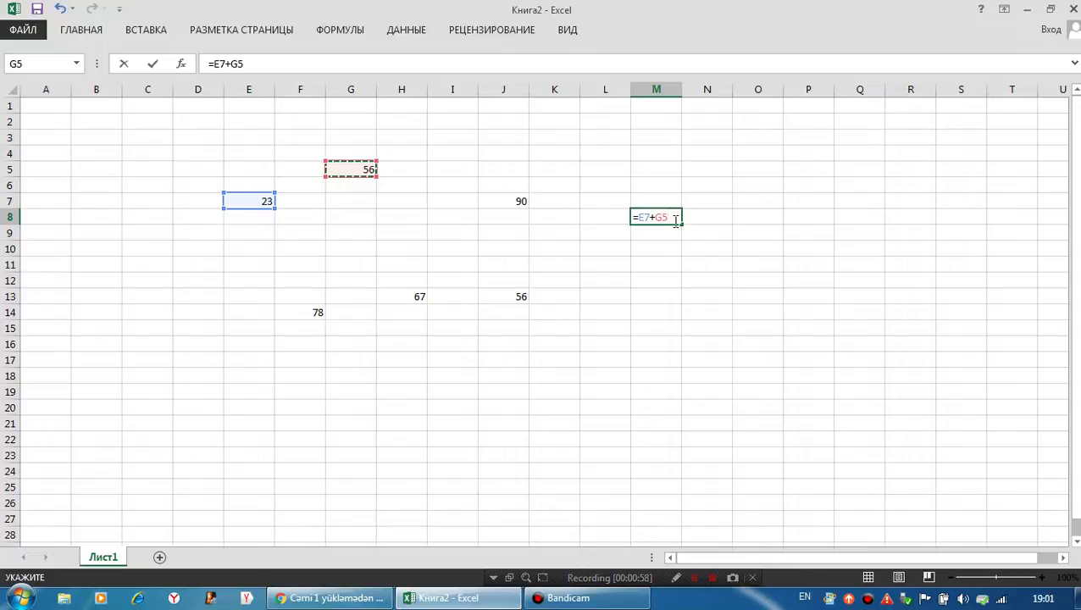
{"action": "type", "text": "+"}
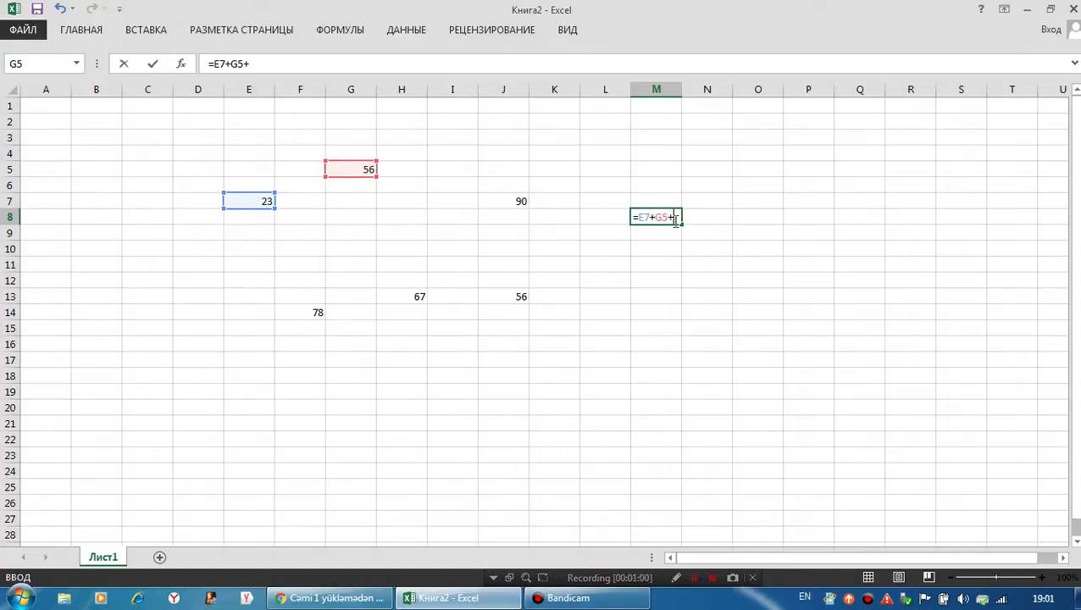
{"action": "left_click", "coordinate": [508, 200]}
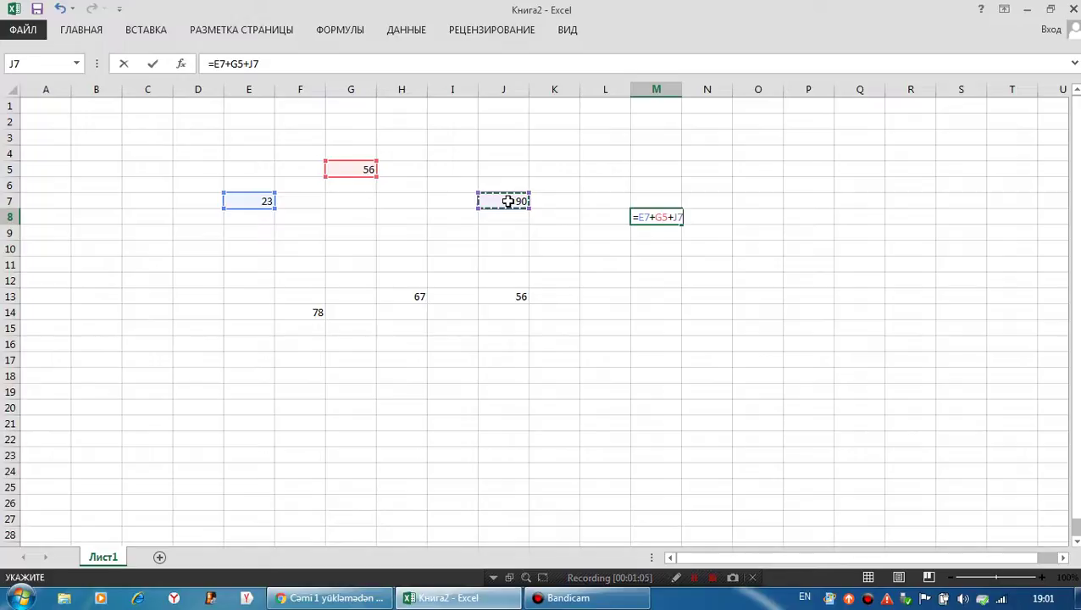
{"action": "type", "text": "+"}
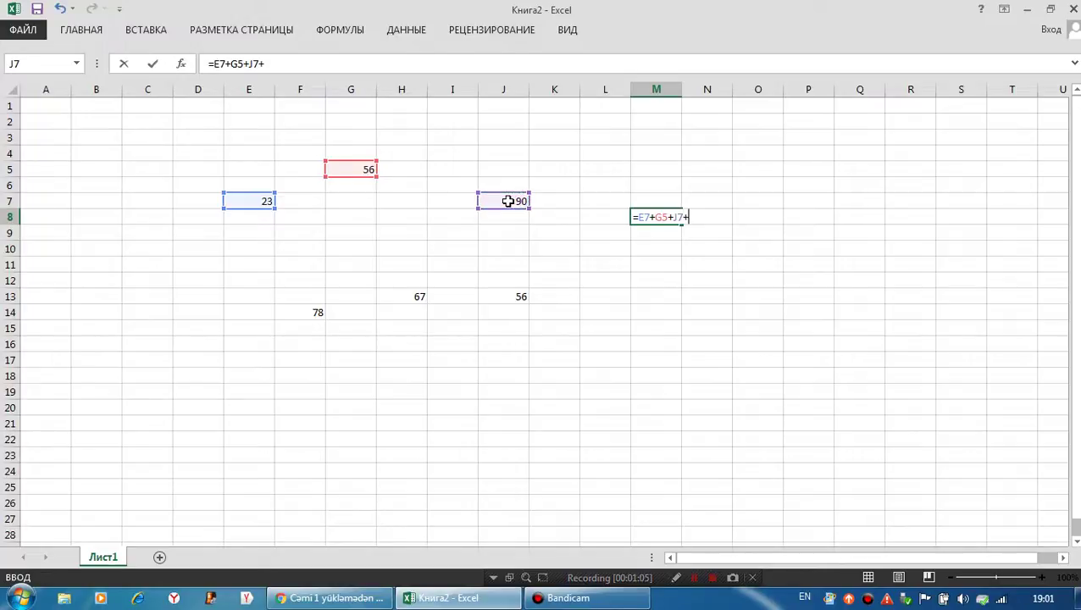
{"action": "left_click", "coordinate": [314, 313]}
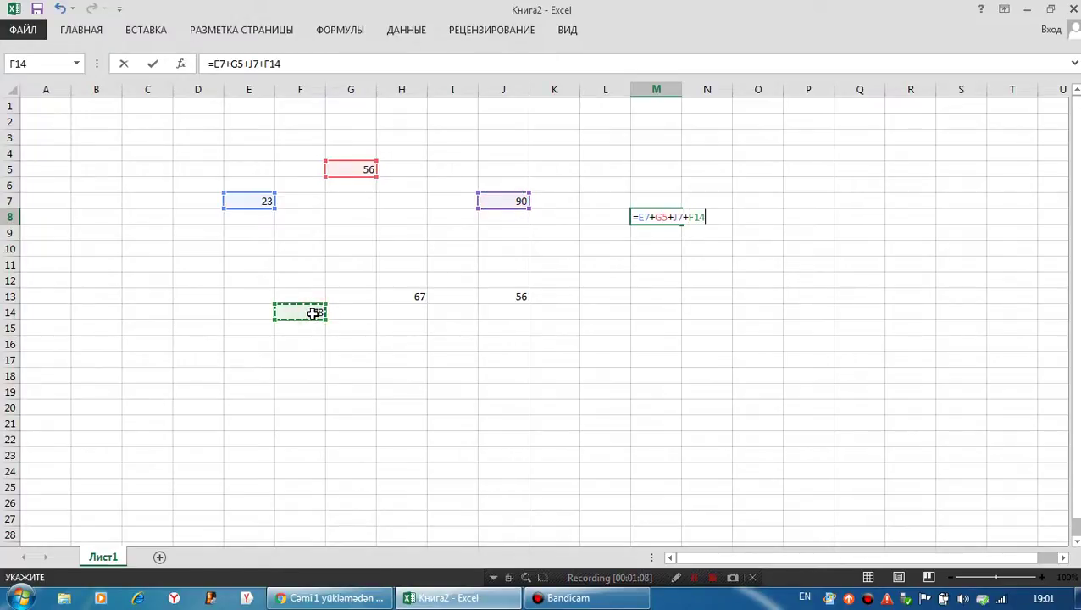
{"action": "type", "text": "+"}
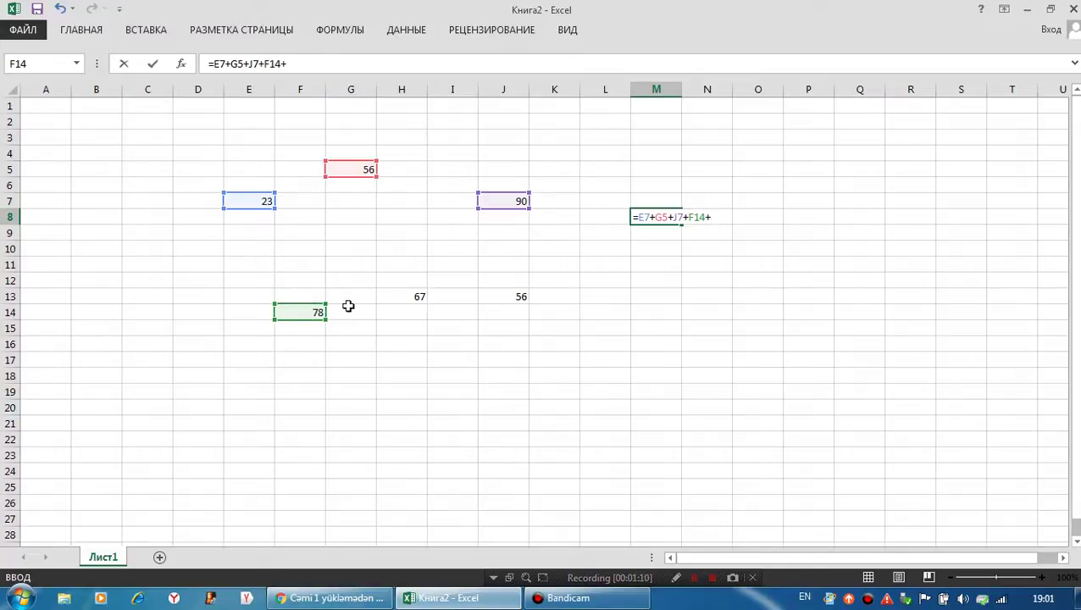
{"action": "left_click", "coordinate": [391, 296]}
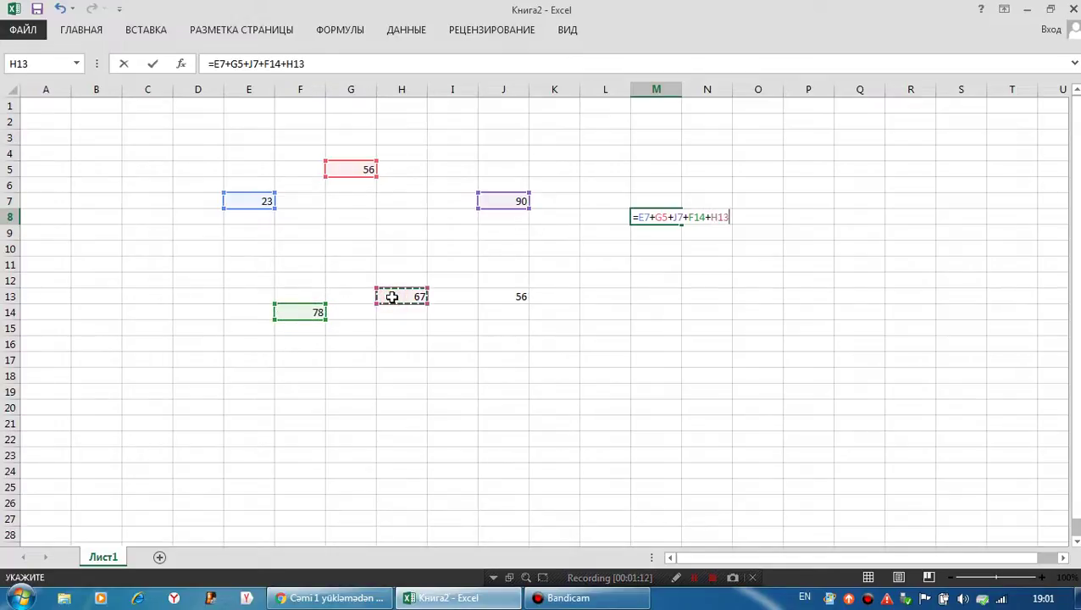
{"action": "type", "text": "+"}
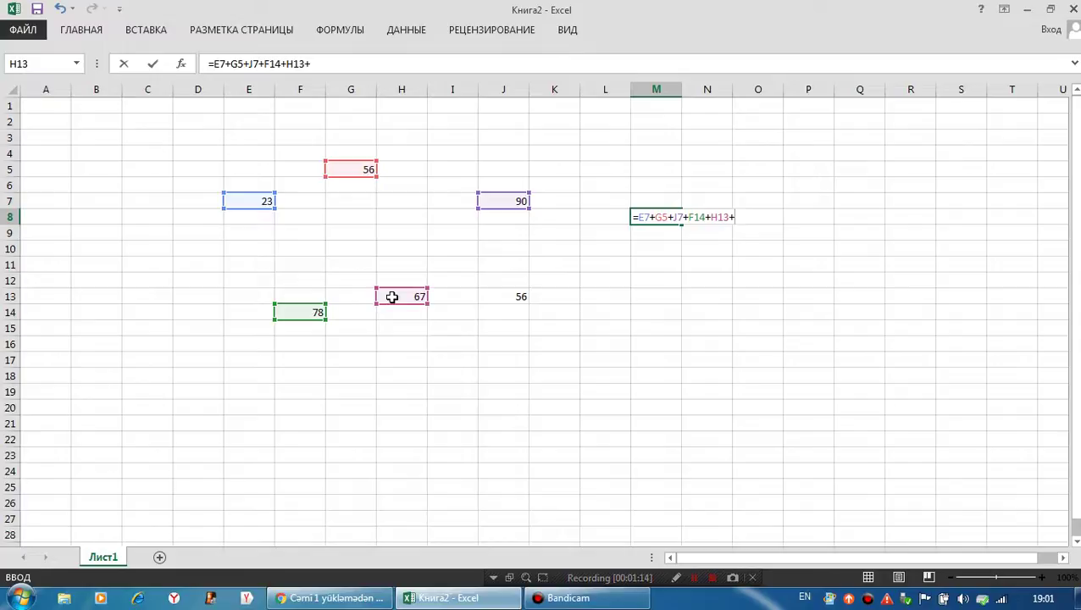
{"action": "left_click", "coordinate": [502, 298]}
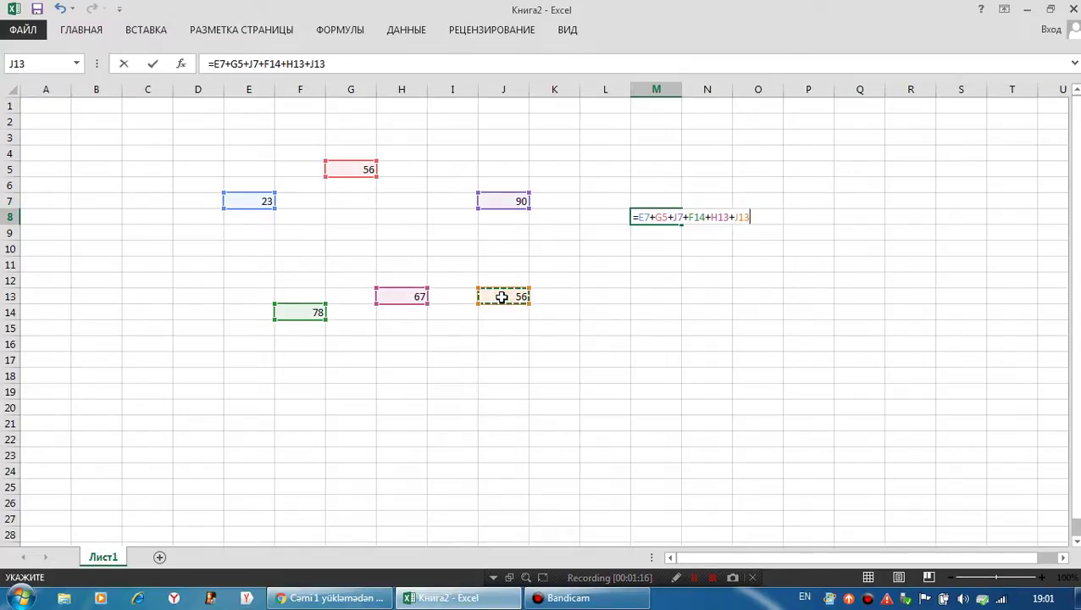
{"action": "key", "text": "Return"}
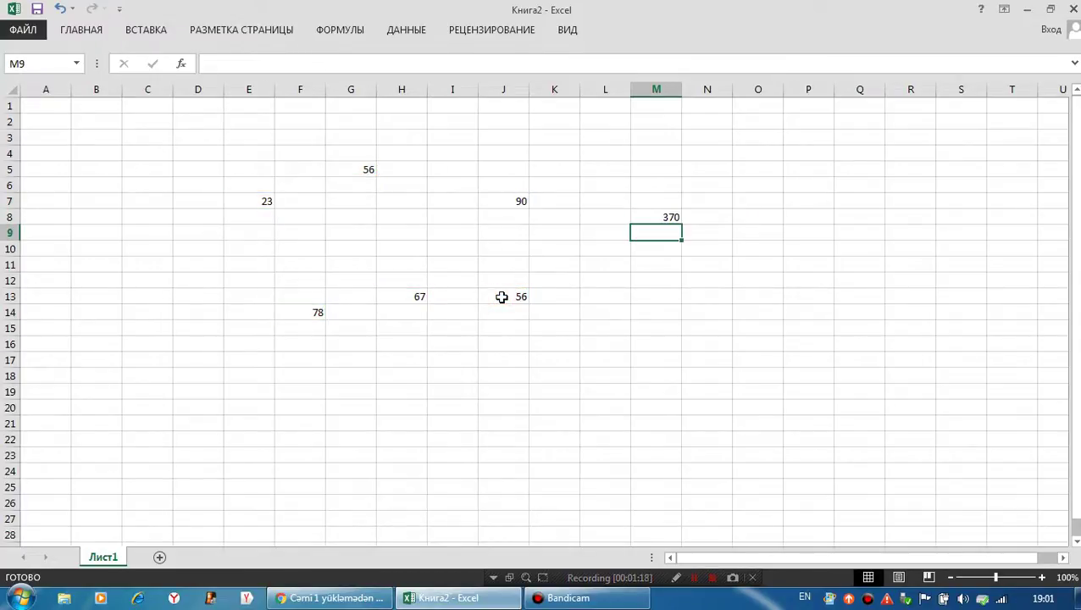
- Trace the precedents of the sum formula in cell M8 with arrows
{"action": "left_click", "coordinate": [645, 216]}
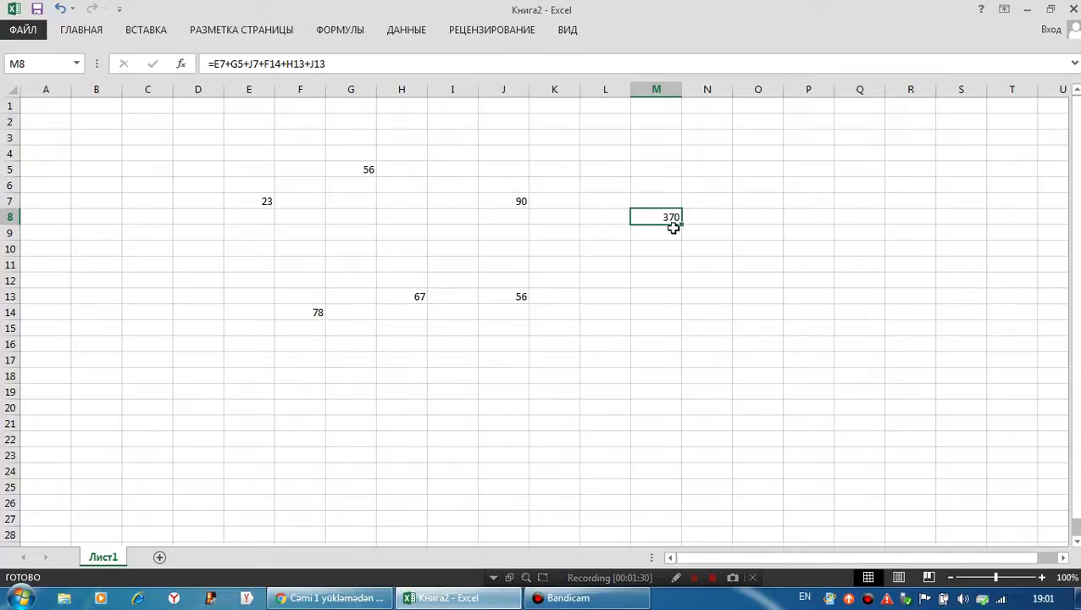
{"action": "left_click", "coordinate": [345, 34]}
{"action": "left_click", "coordinate": [344, 34]}
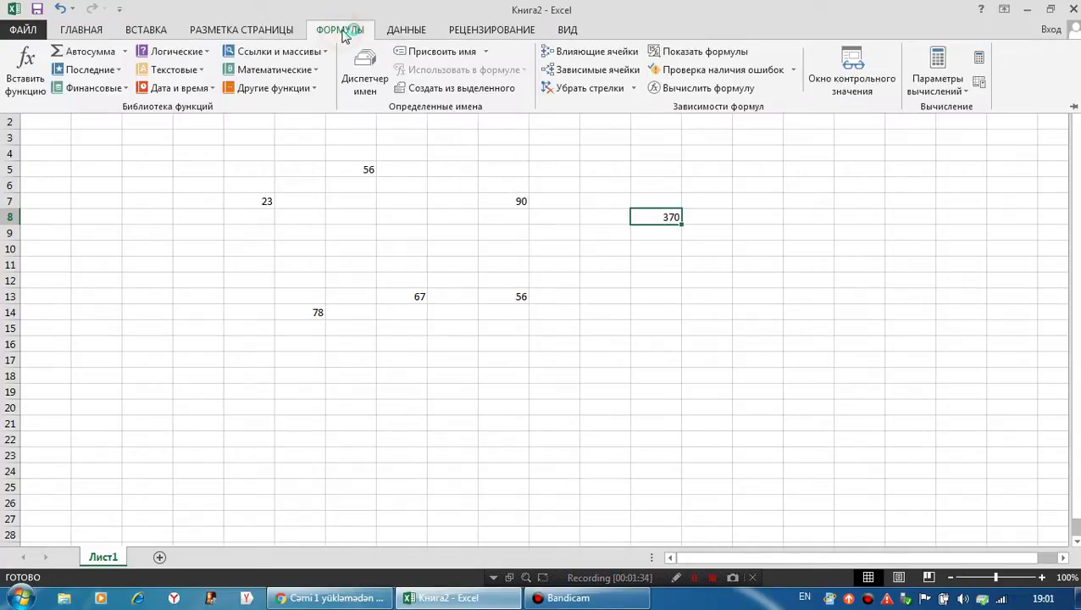
{"action": "left_click", "coordinate": [597, 52]}
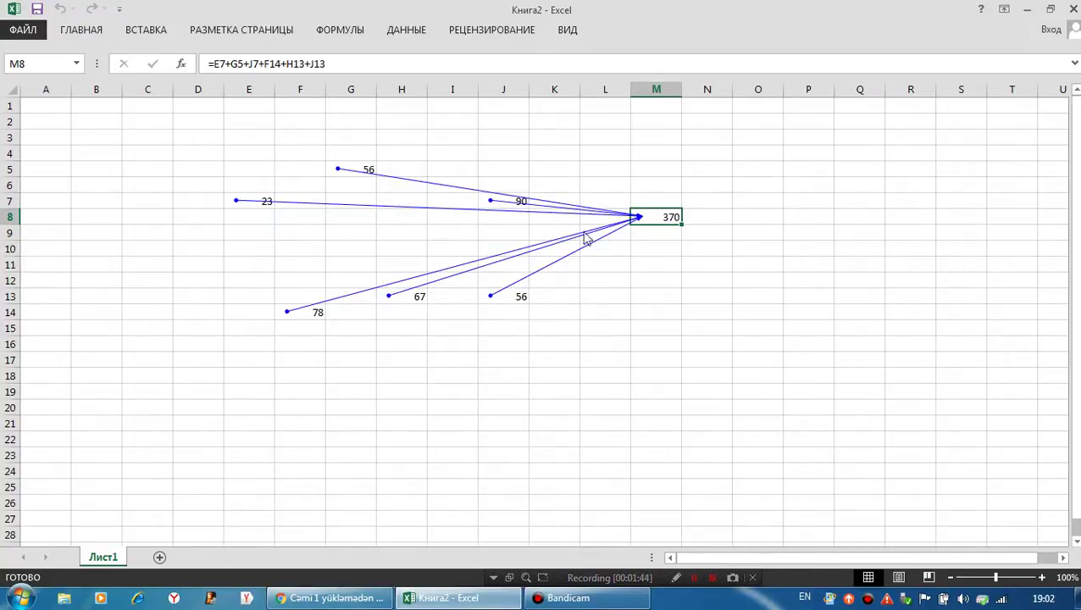
{"action": "left_click_drag", "start_coordinate": [367, 197], "coordinate": [362, 187]}
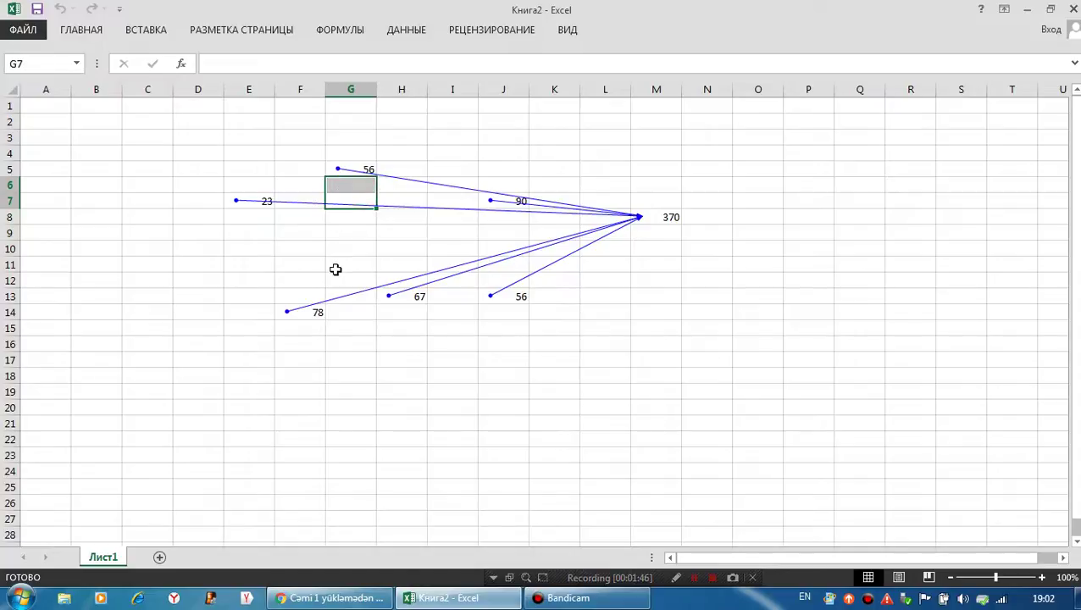
{"action": "left_click", "coordinate": [693, 169]}
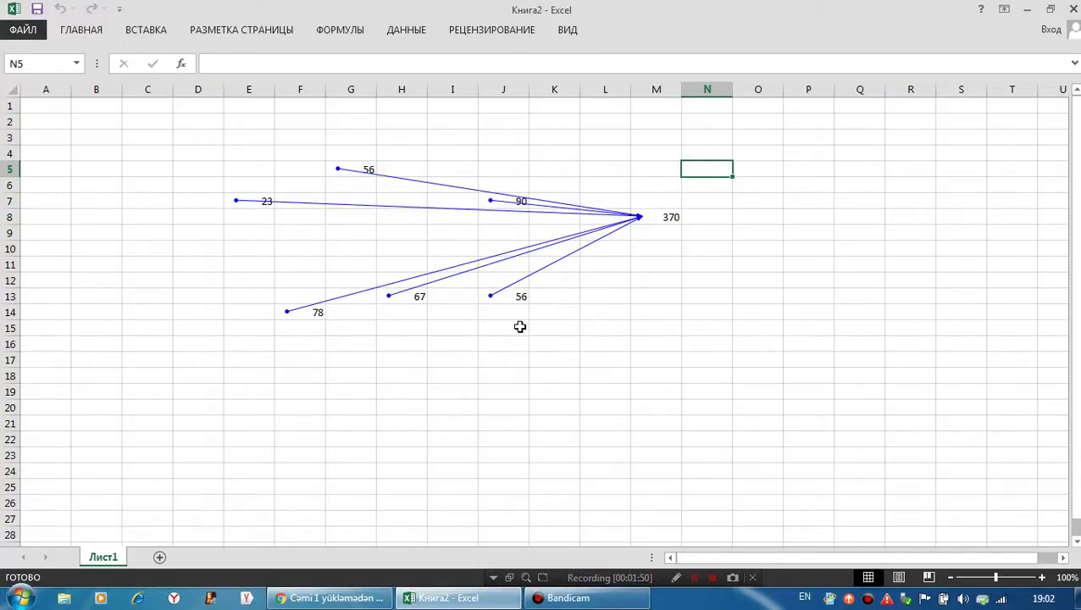
- Replace the number in cell H13 with 45
{"action": "left_click", "coordinate": [415, 296]}
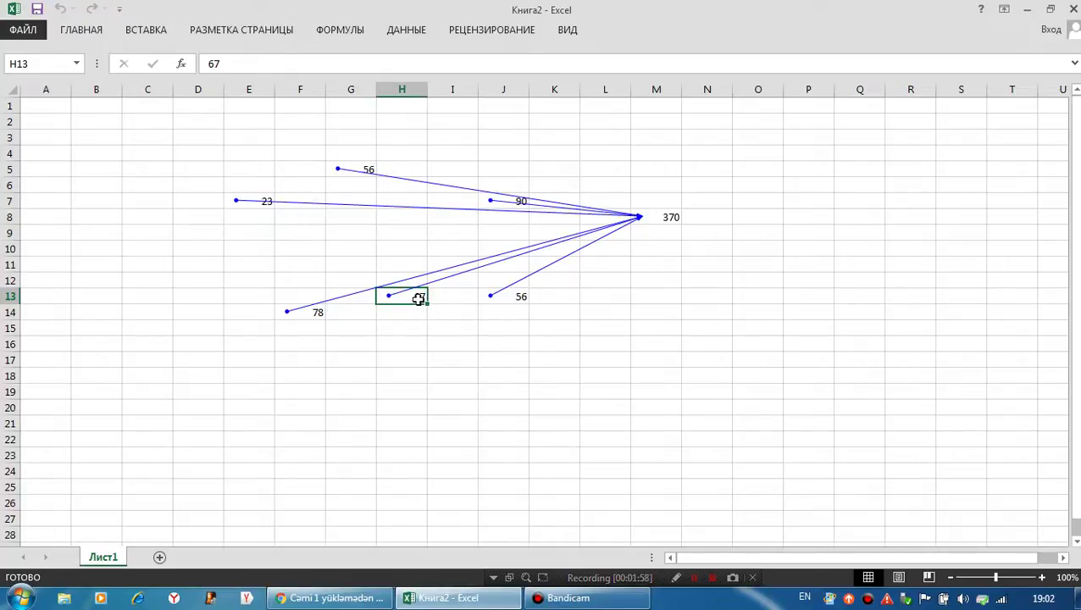
{"action": "key", "text": "BackSpace"}
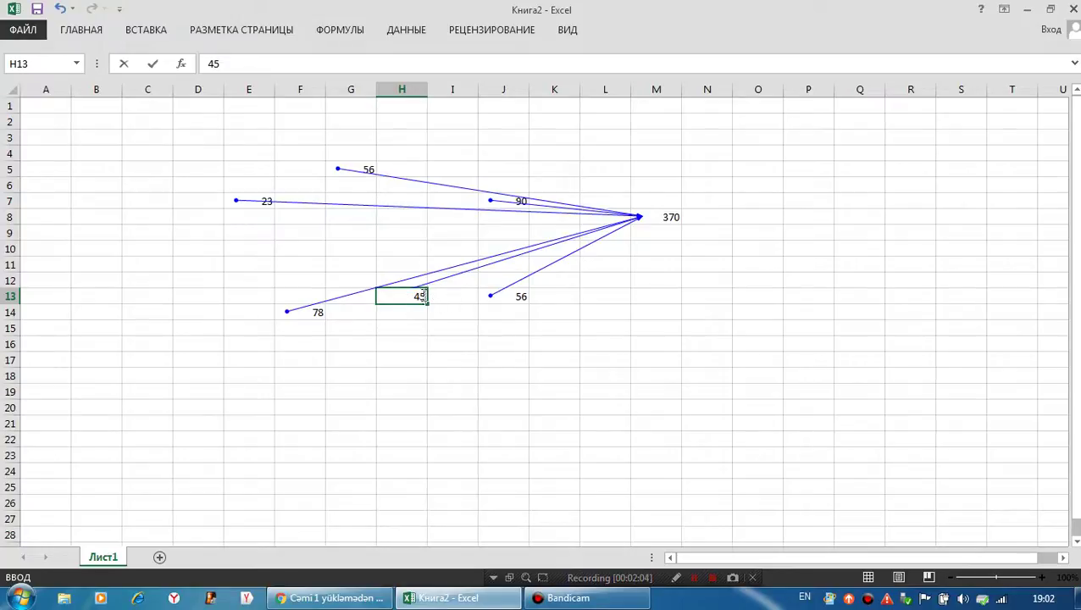
{"action": "left_click", "coordinate": [447, 302]}
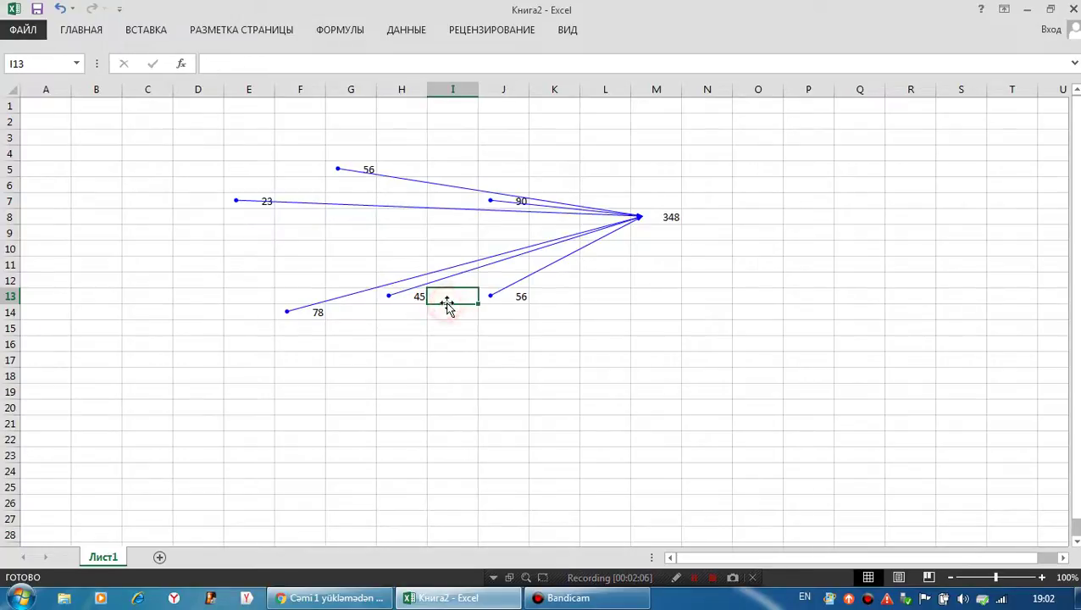
- Trace the dependents of cell H13 with arrows
{"action": "left_click", "coordinate": [413, 296]}
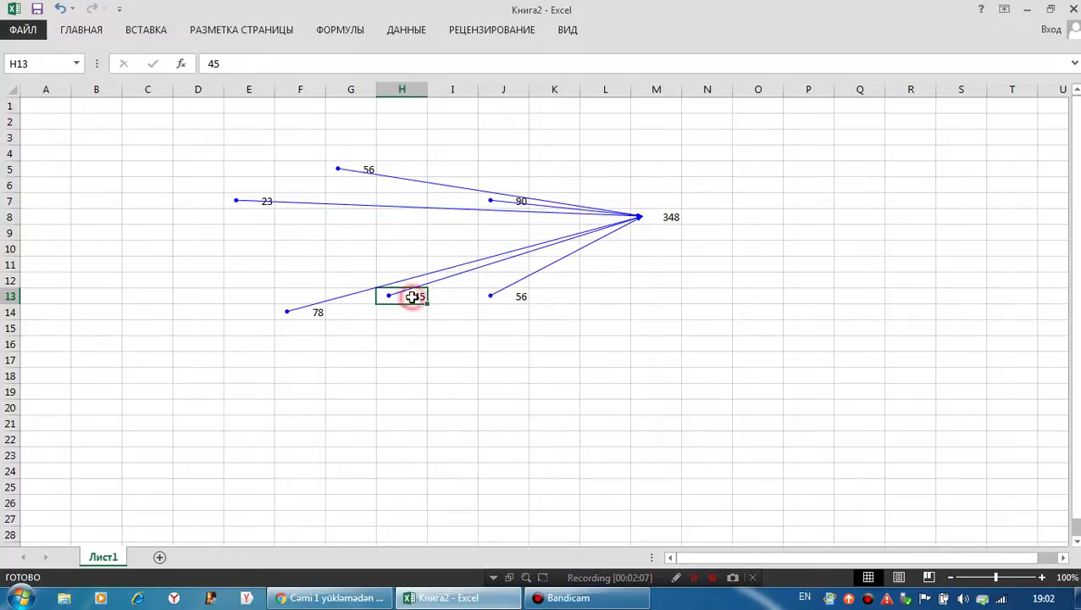
{"action": "left_click", "coordinate": [347, 33]}
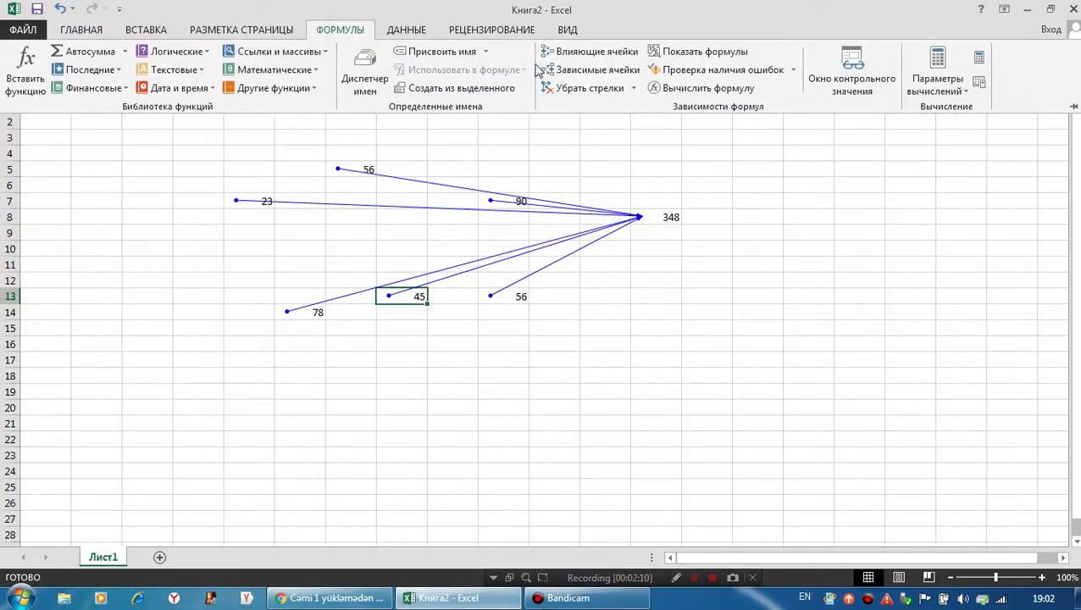
{"action": "left_click", "coordinate": [583, 75]}
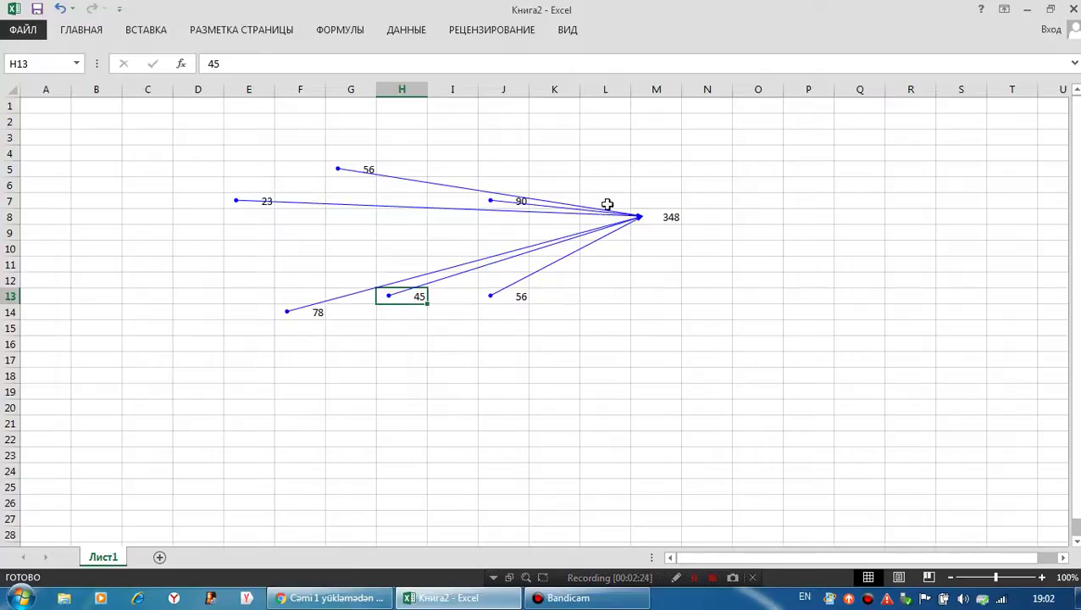
- Remove all the tracing arrows from the sheet
{"action": "left_click", "coordinate": [345, 30]}
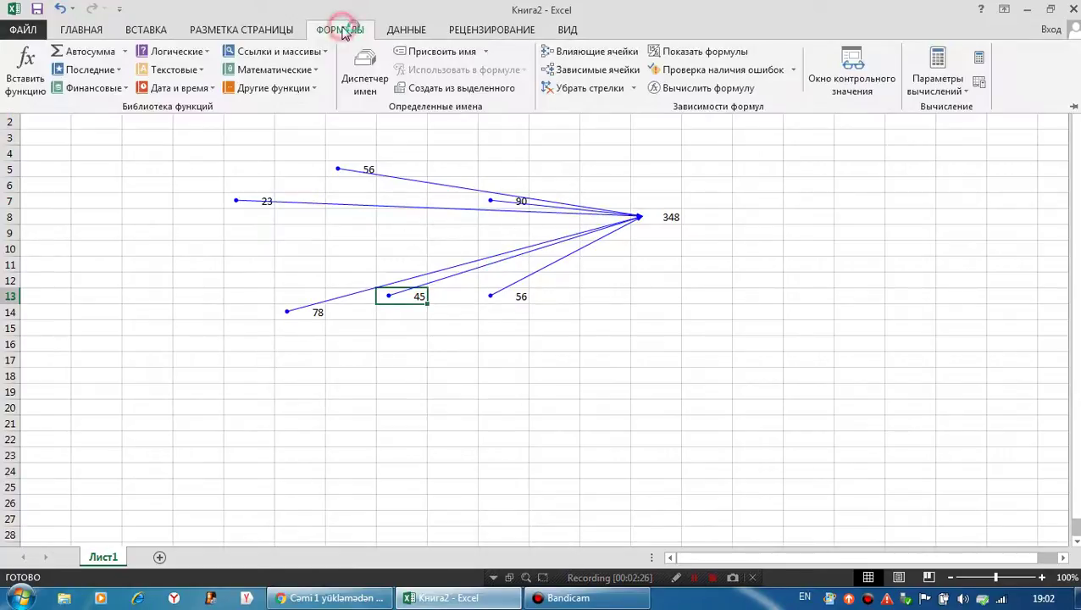
{"action": "left_click", "coordinate": [582, 90]}
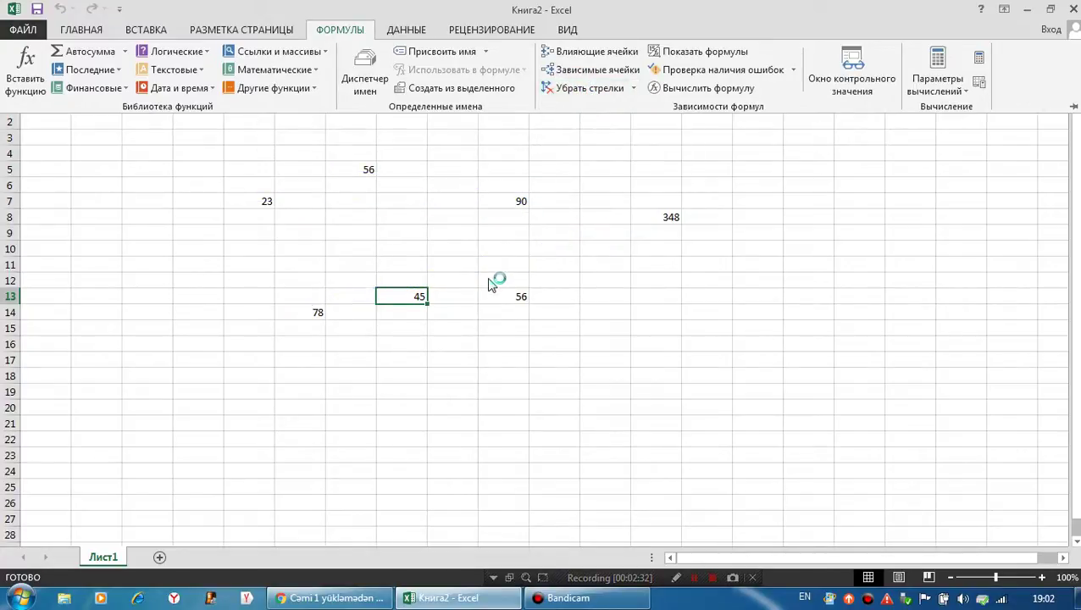
{"action": "left_click", "coordinate": [357, 203]}
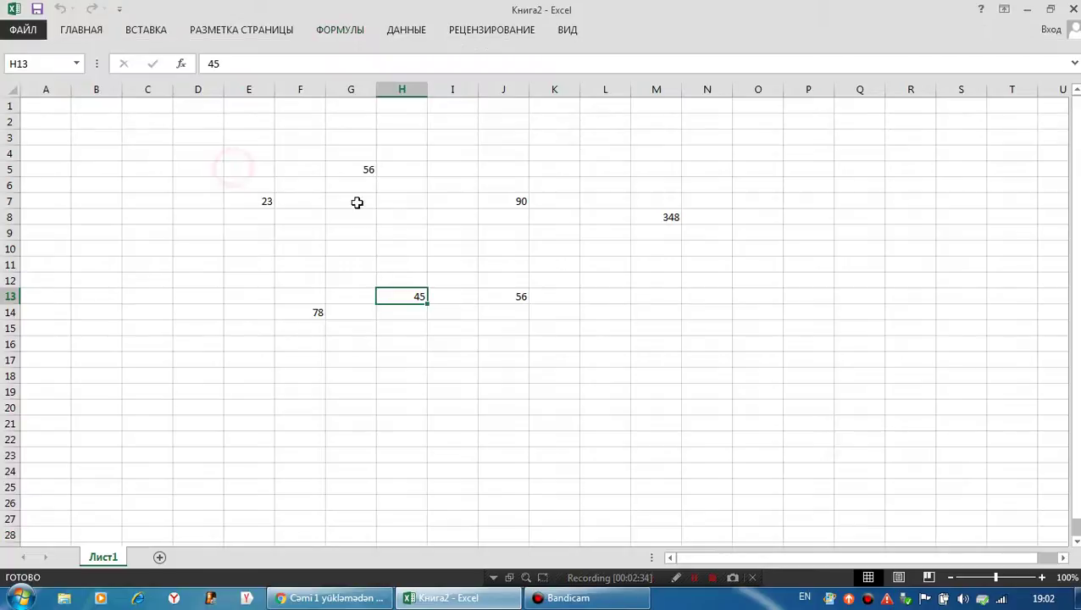
{"action": "left_click", "coordinate": [210, 138]}
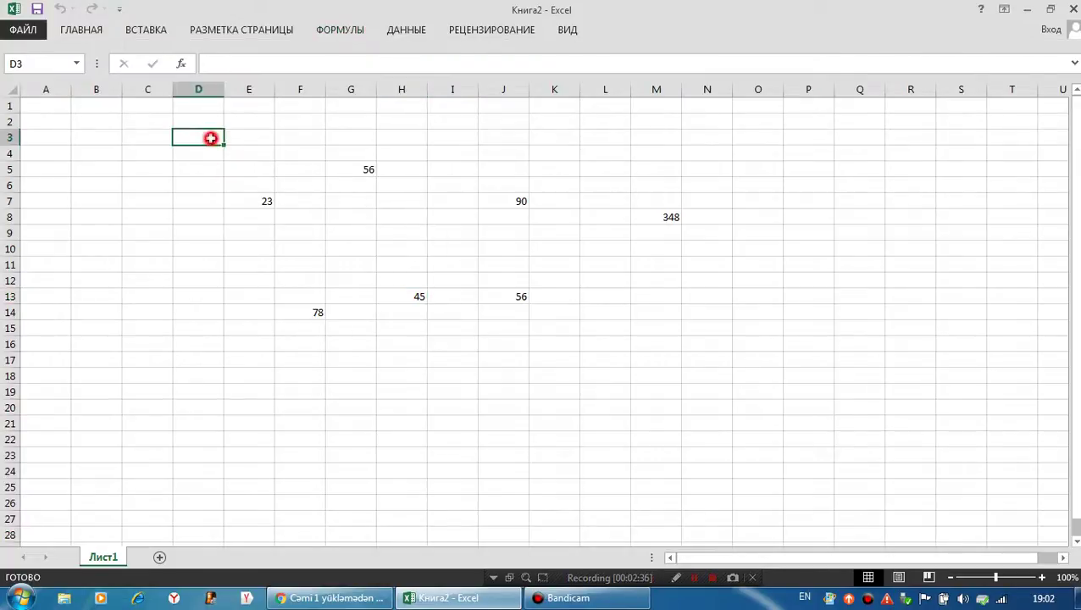
{"action": "left_click_drag", "start_coordinate": [210, 138], "coordinate": [741, 392]}
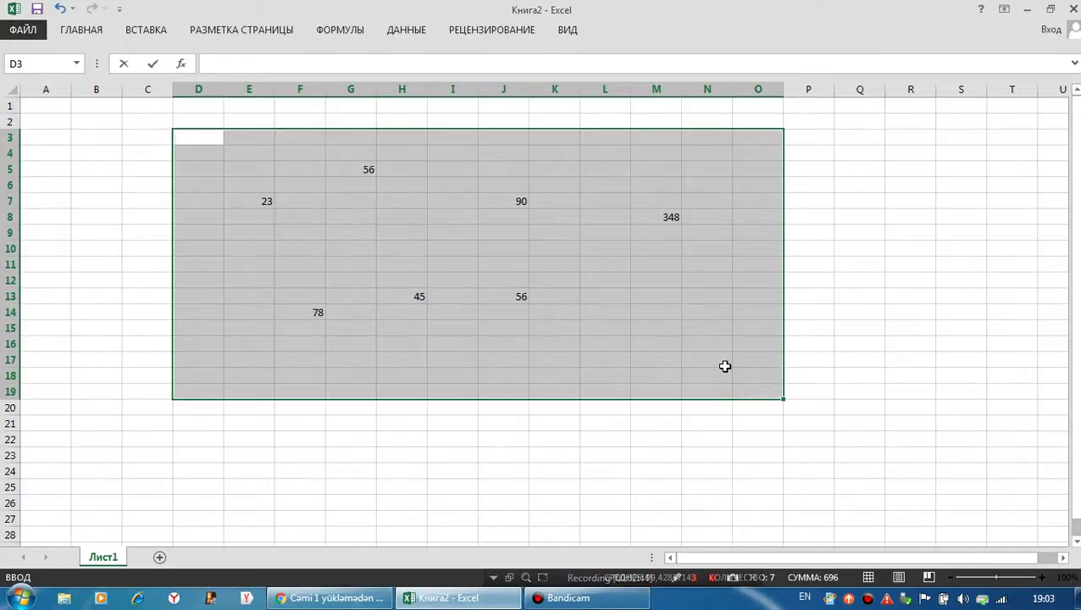
{"action": "left_click", "coordinate": [799, 376]}
- Create a new blank workbook and enter the formula =A1*B1 in cell F7
{"action": "key", "text": "ctrl+n"}
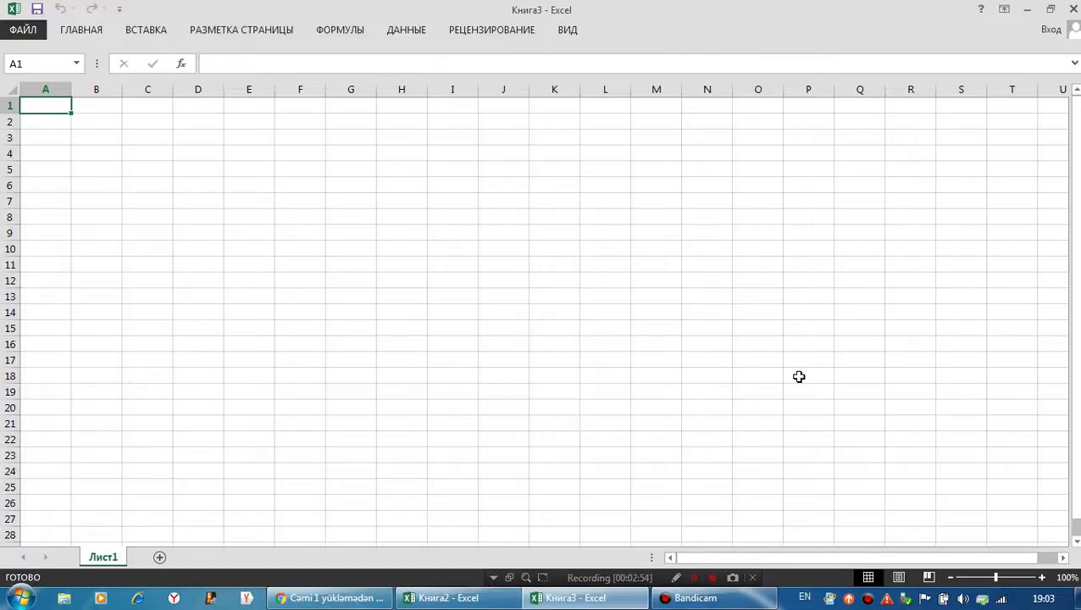
{"action": "left_click", "coordinate": [603, 344]}
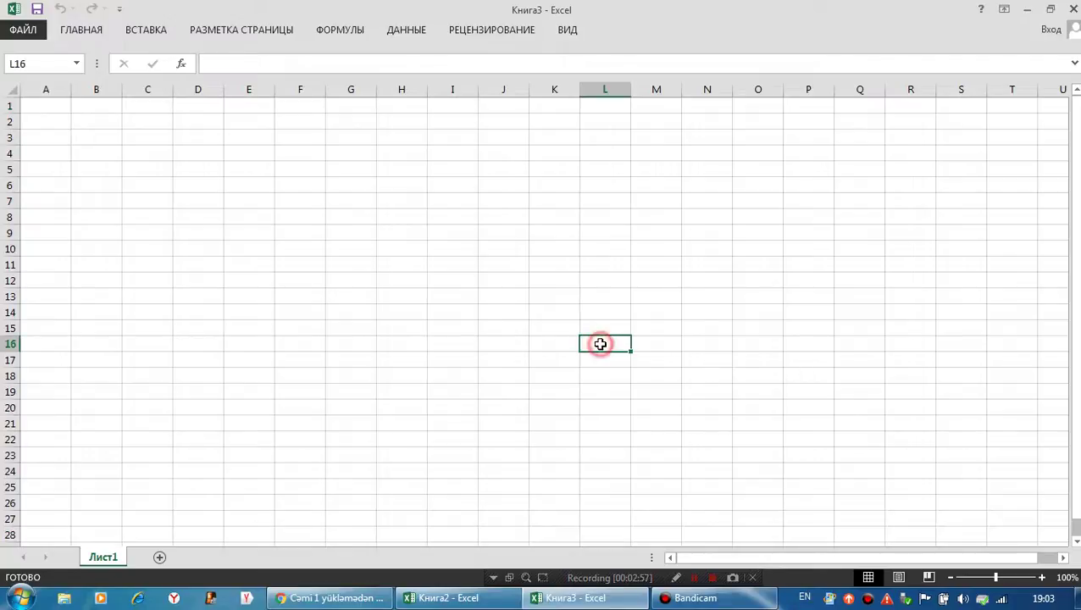
{"action": "left_click", "coordinate": [289, 200]}
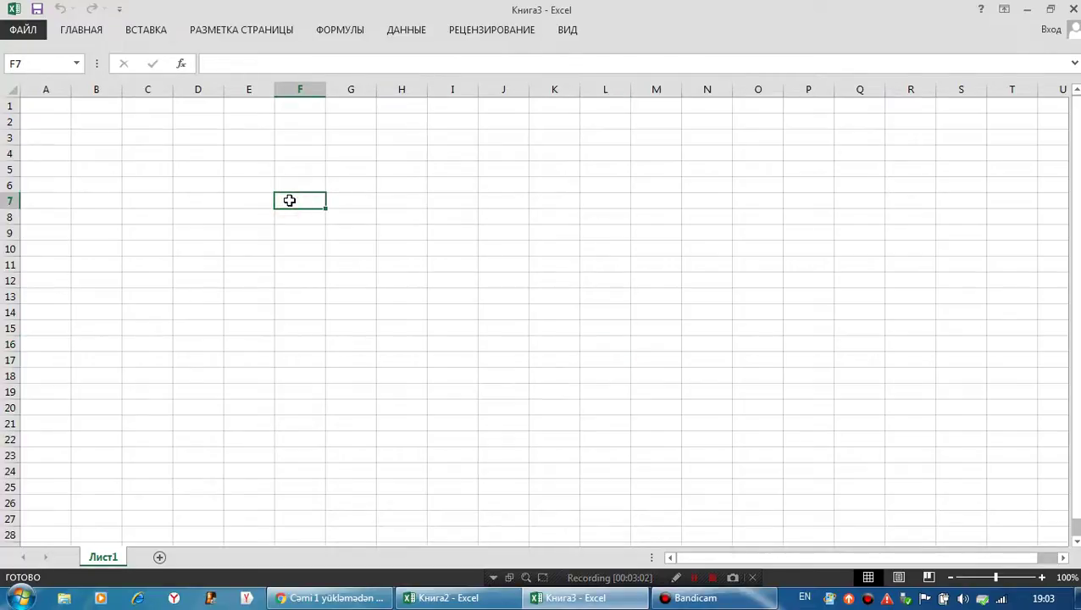
{"action": "type", "text": "="}
{"action": "left_click", "coordinate": [39, 106]}
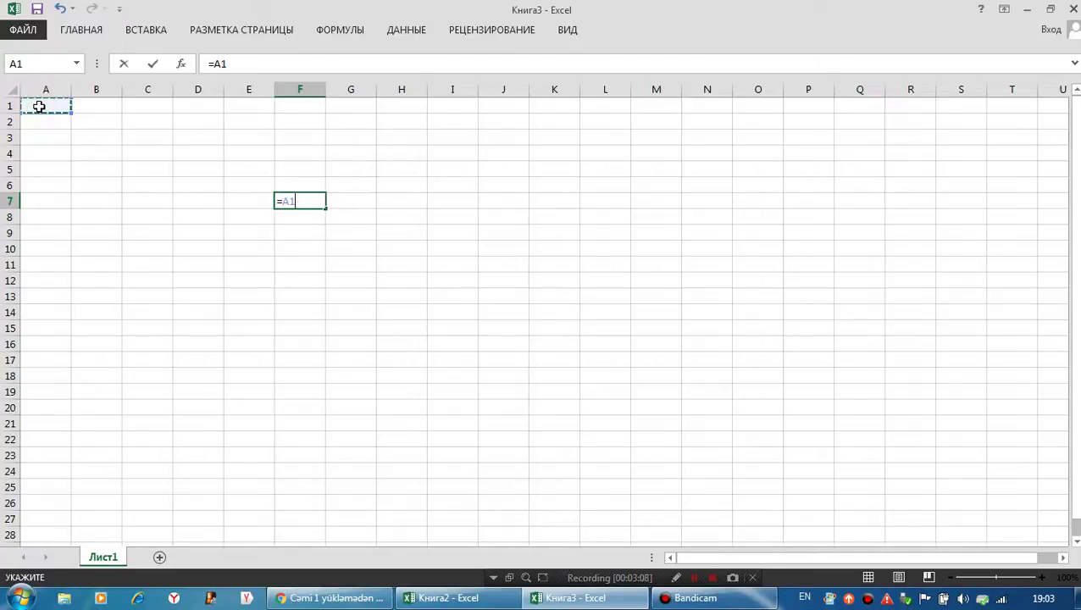
{"action": "type", "text": "*"}
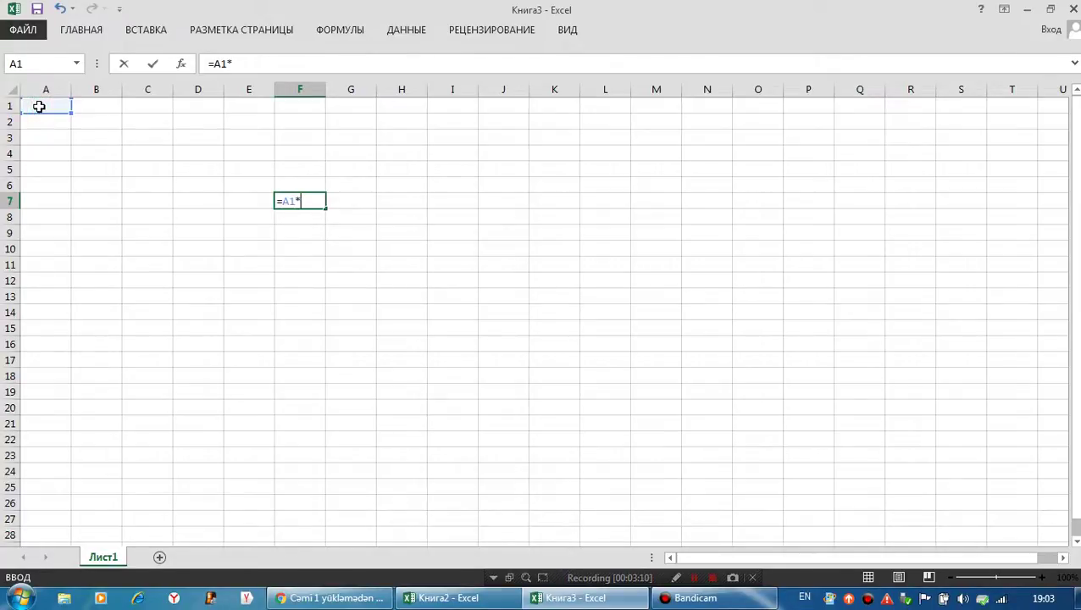
{"action": "left_click", "coordinate": [90, 107]}
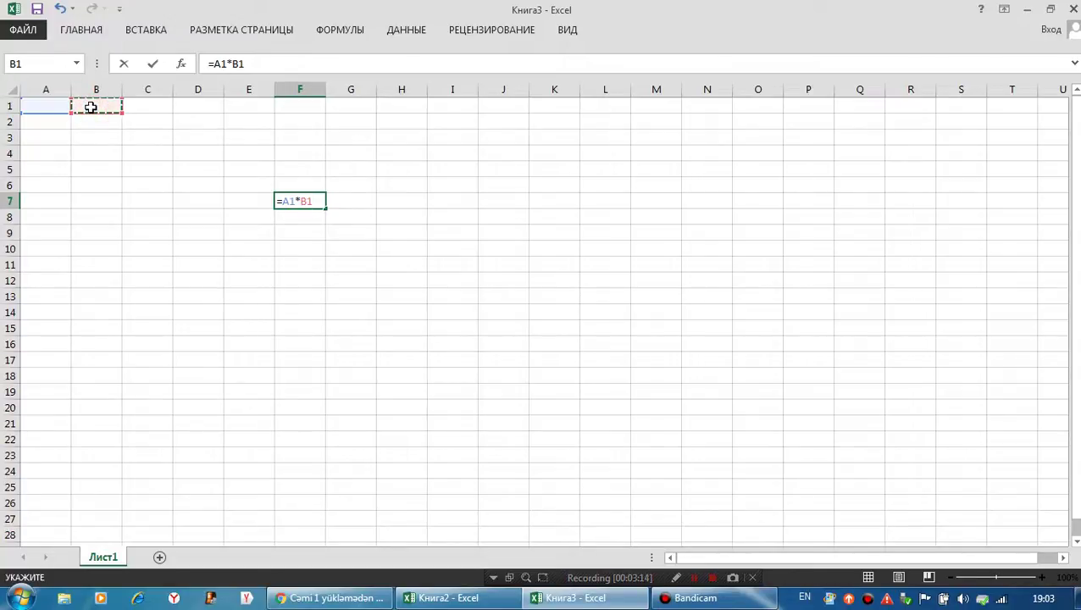
{"action": "key", "text": "Return"}
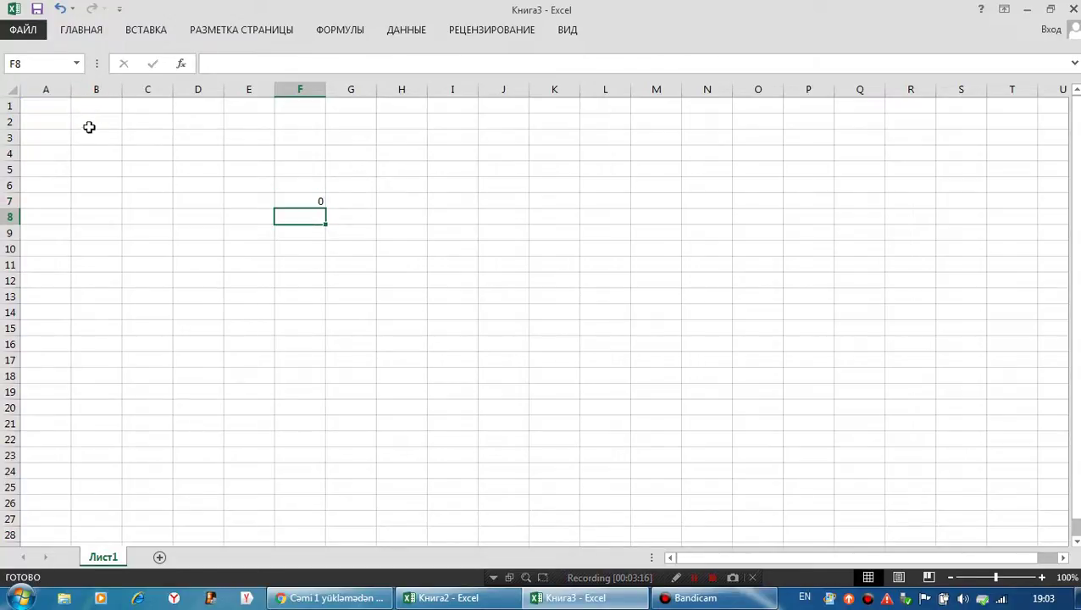
- Enter the numbers 1, 2, 3, 5 and 6 down cells F8 to F12, below the formula
{"action": "type", "text": "1"}
{"action": "key", "text": "Return"}
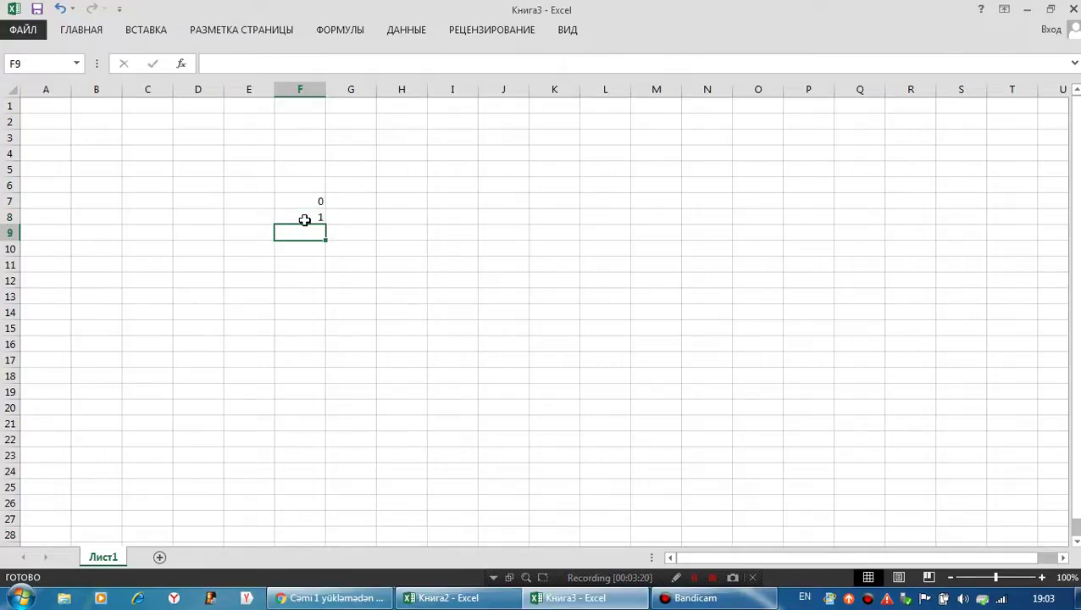
{"action": "type", "text": "2"}
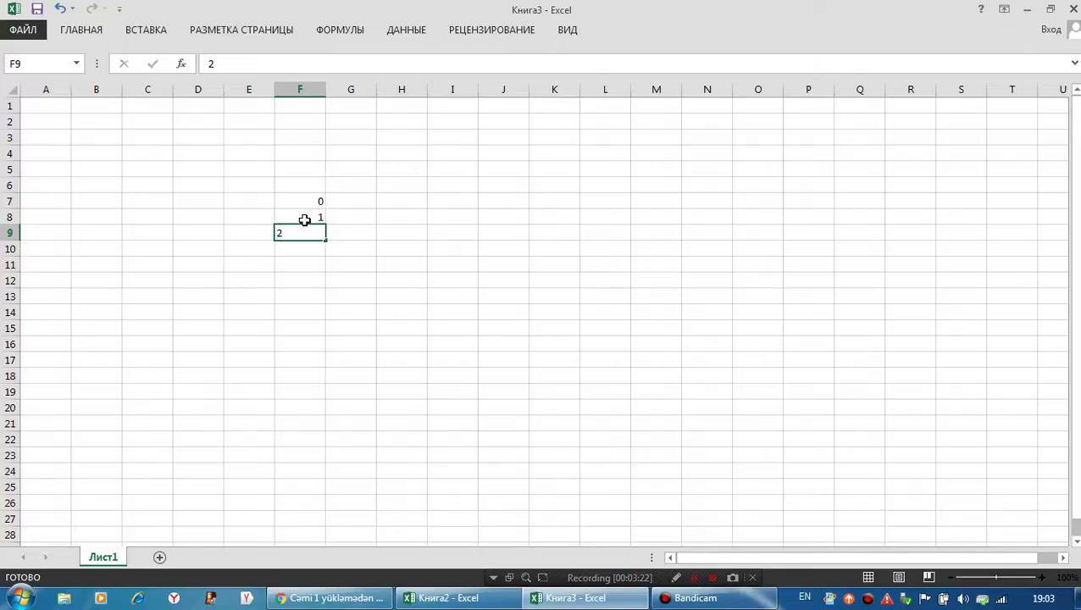
{"action": "key", "text": "Return"}
{"action": "type", "text": "3"}
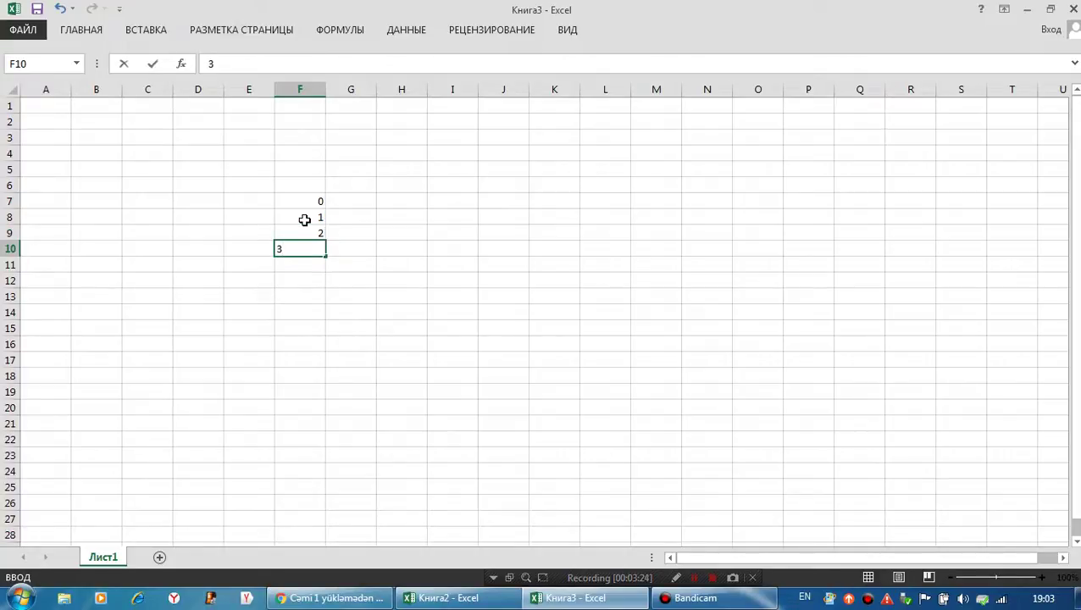
{"action": "key", "text": "Return"}
{"action": "type", "text": "5"}
{"action": "key", "text": "Return"}
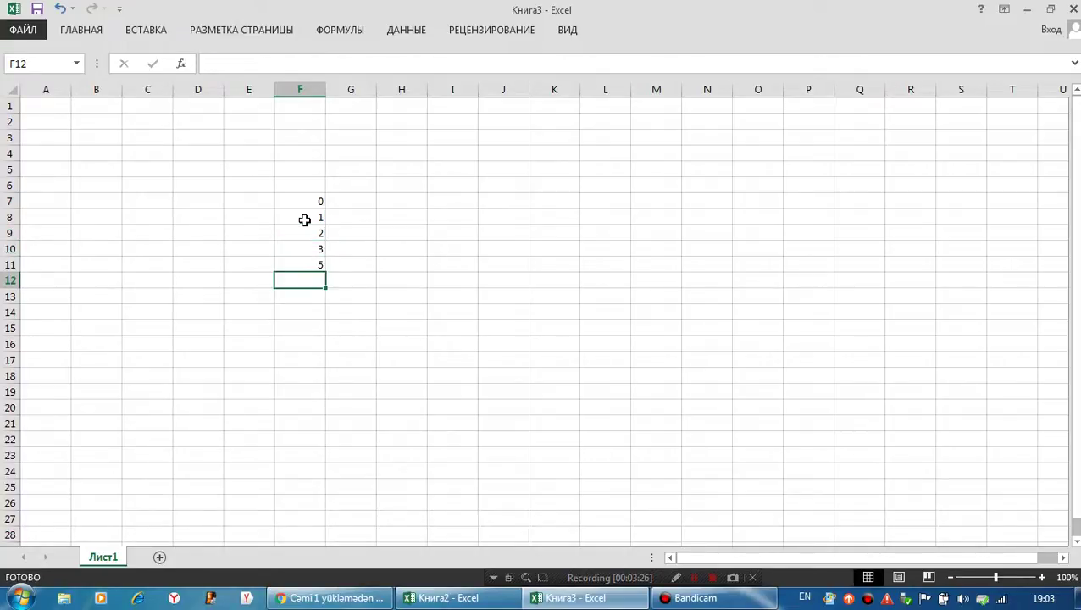
{"action": "type", "text": "6"}
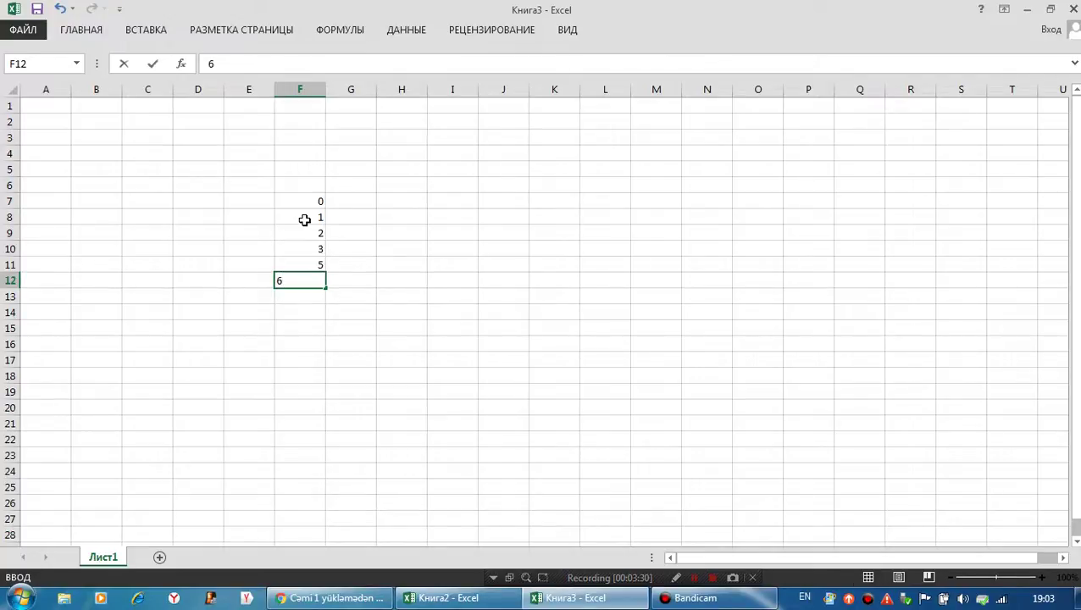
{"action": "key", "text": "Return"}
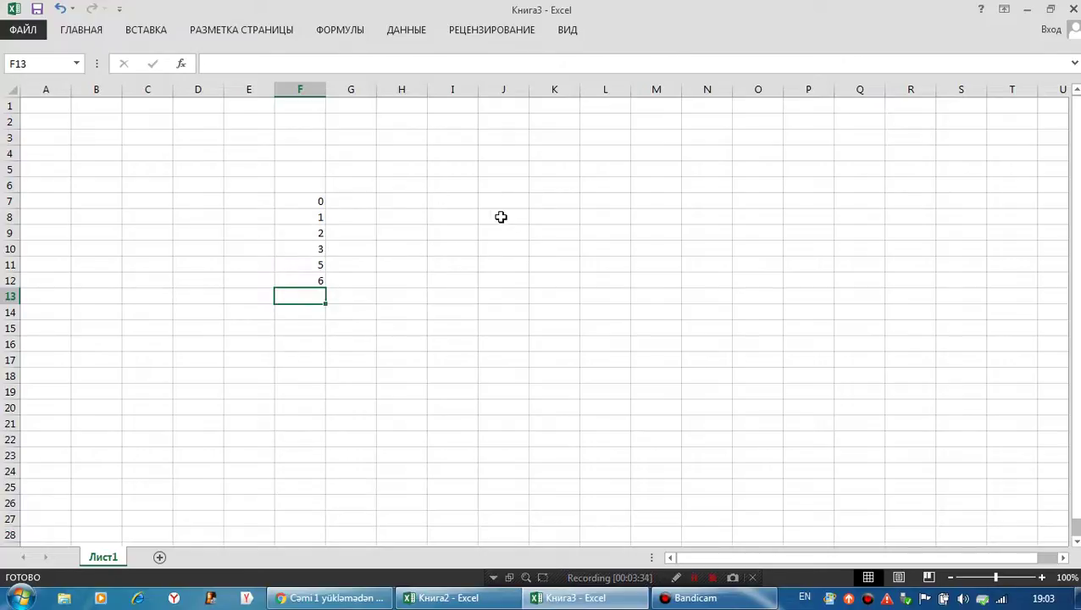
- Enter the numbers 2, 4, 6, 7 and 9 across cells G7 to K7, beside the formula
{"action": "left_click", "coordinate": [344, 203]}
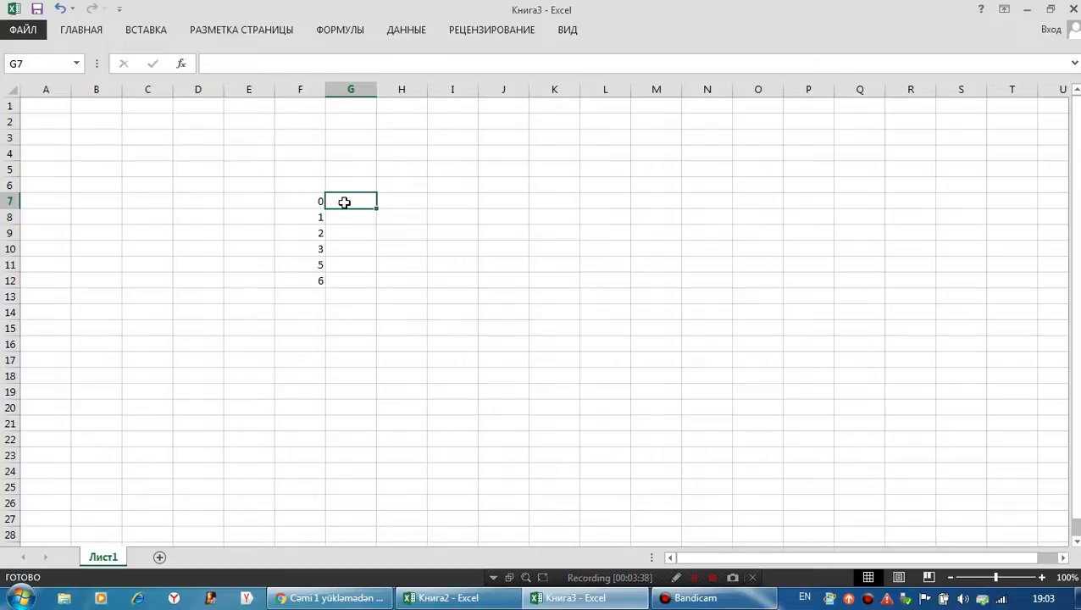
{"action": "type", "text": "2"}
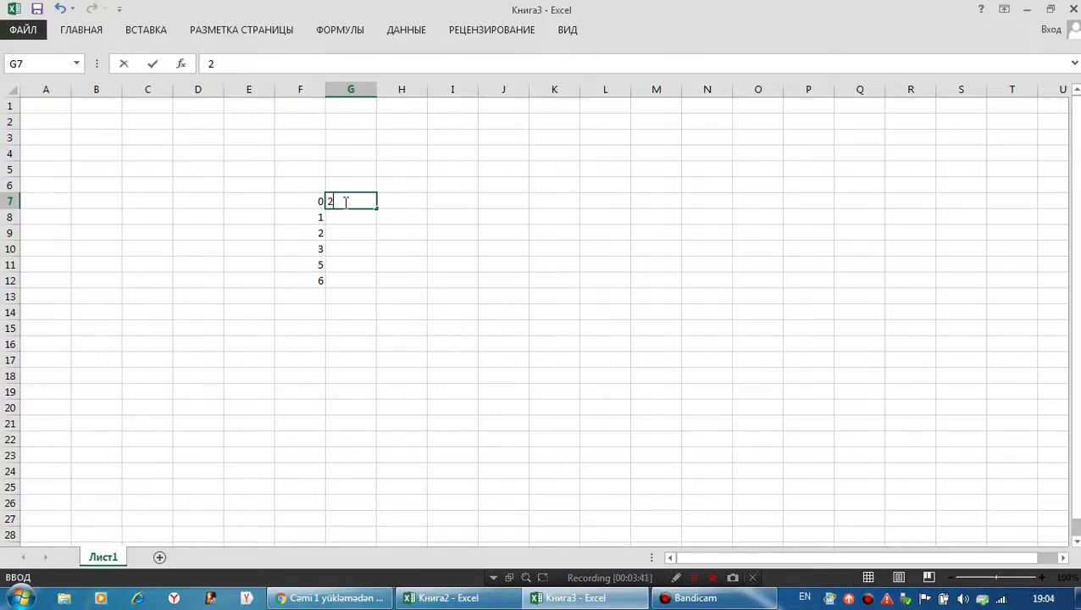
{"action": "key", "text": "Tab"}
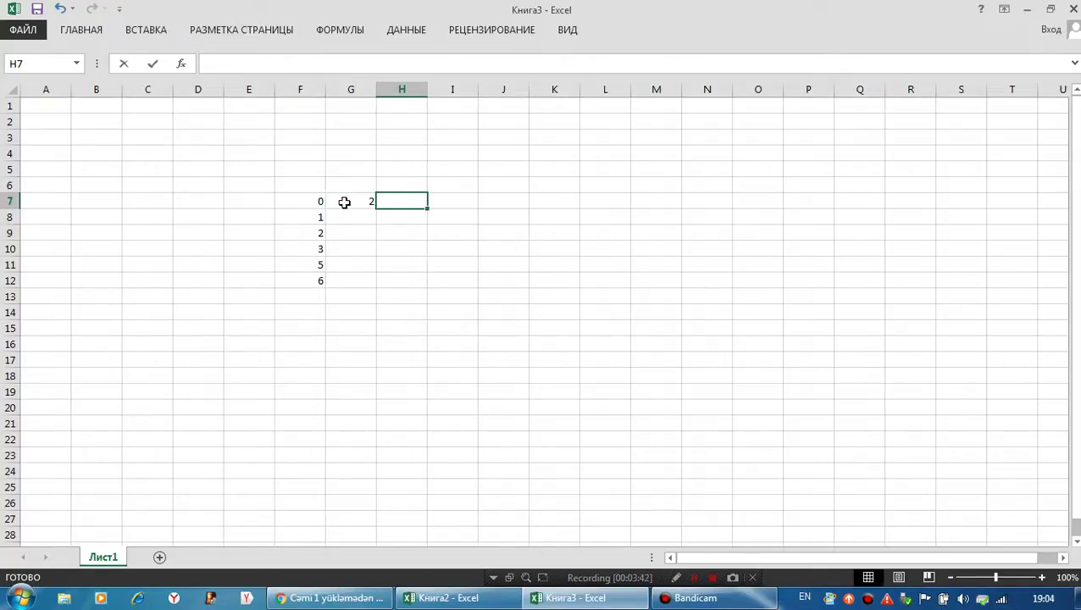
{"action": "type", "text": "4"}
{"action": "key", "text": "Tab"}
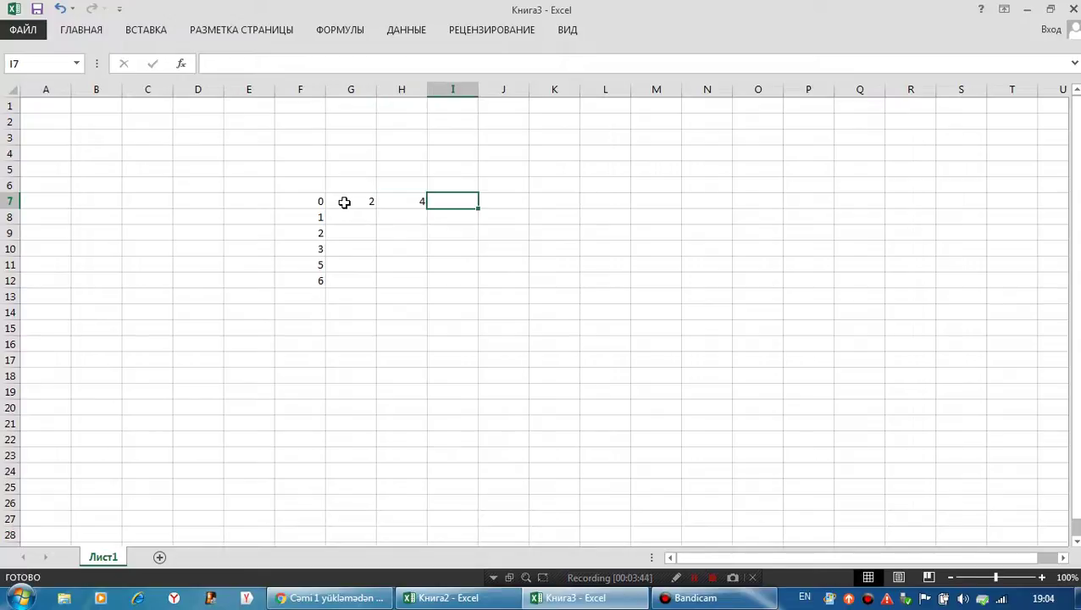
{"action": "type", "text": "6"}
{"action": "key", "text": "Tab"}
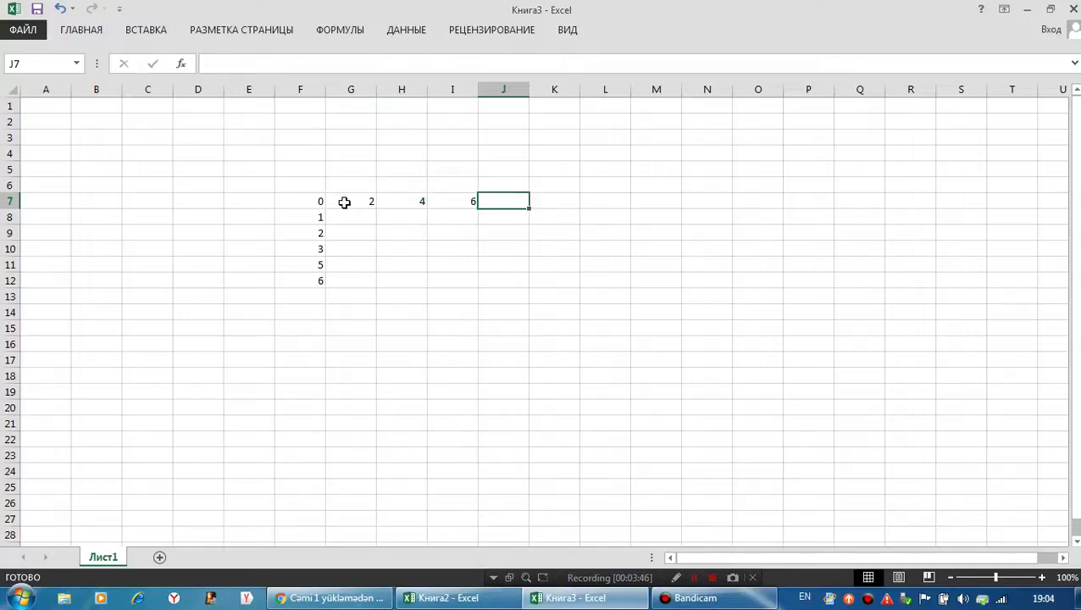
{"action": "type", "text": "7"}
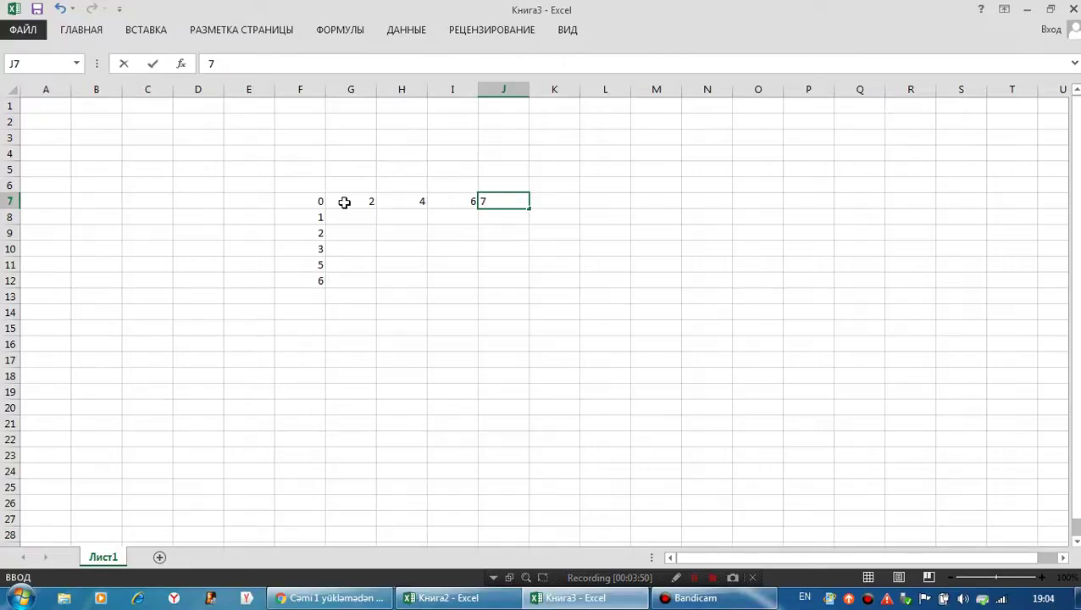
{"action": "key", "text": "Tab"}
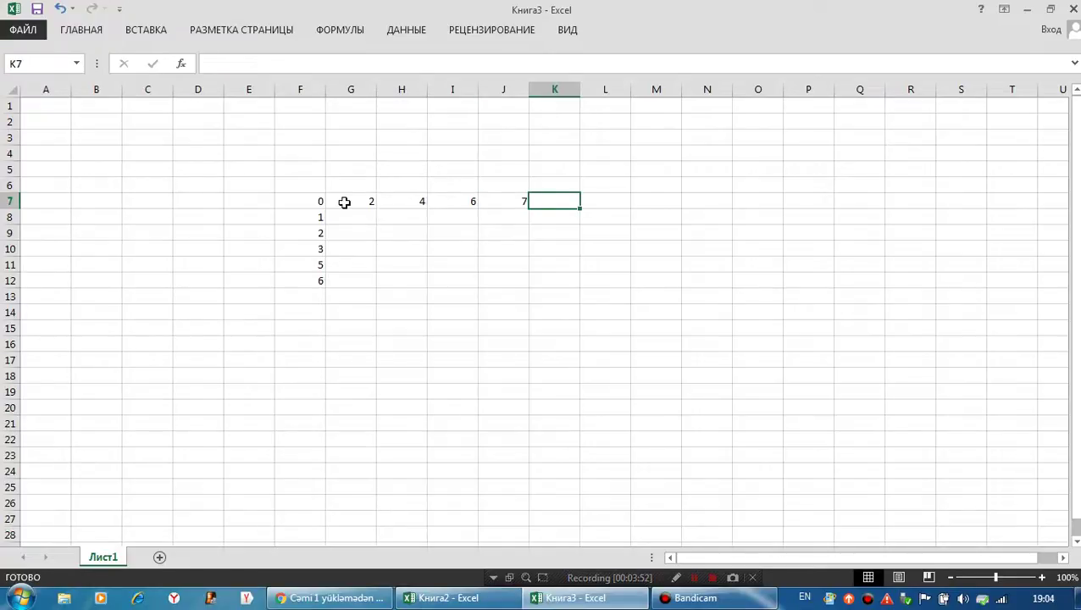
{"action": "type", "text": "9"}
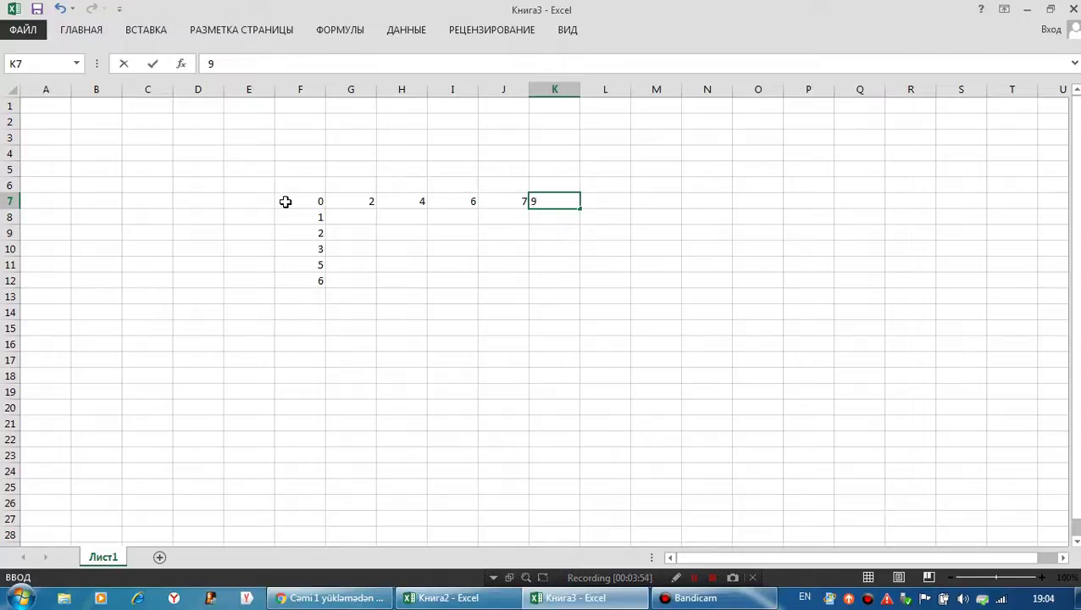
- Create a what-if data table over F7:K12, substituting values by columns into A1 and by rows into B1
{"action": "left_click_drag", "start_coordinate": [285, 202], "coordinate": [551, 285]}
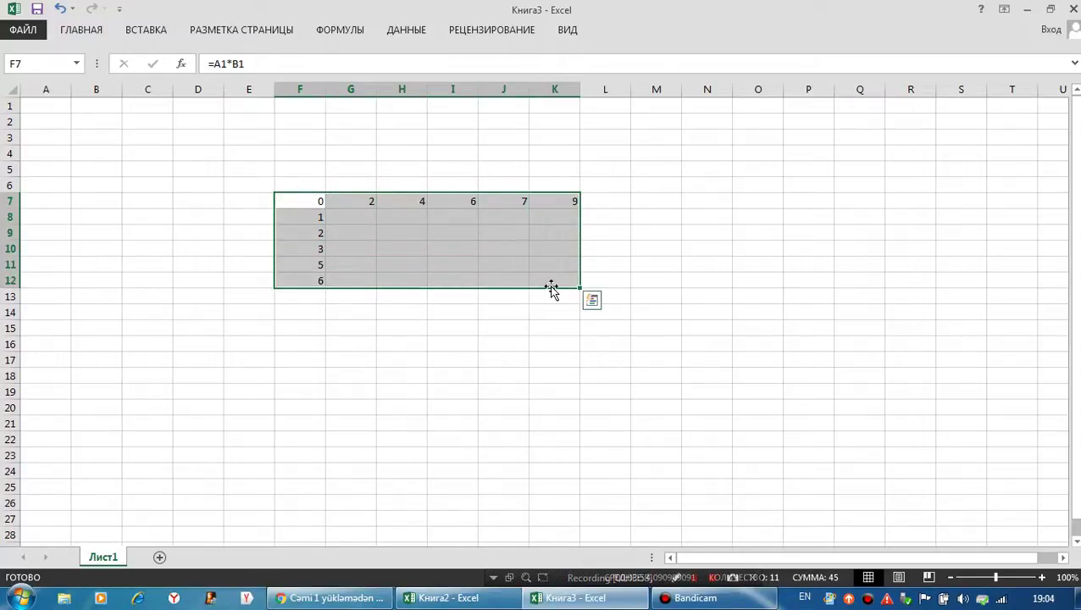
{"action": "left_click", "coordinate": [407, 34]}
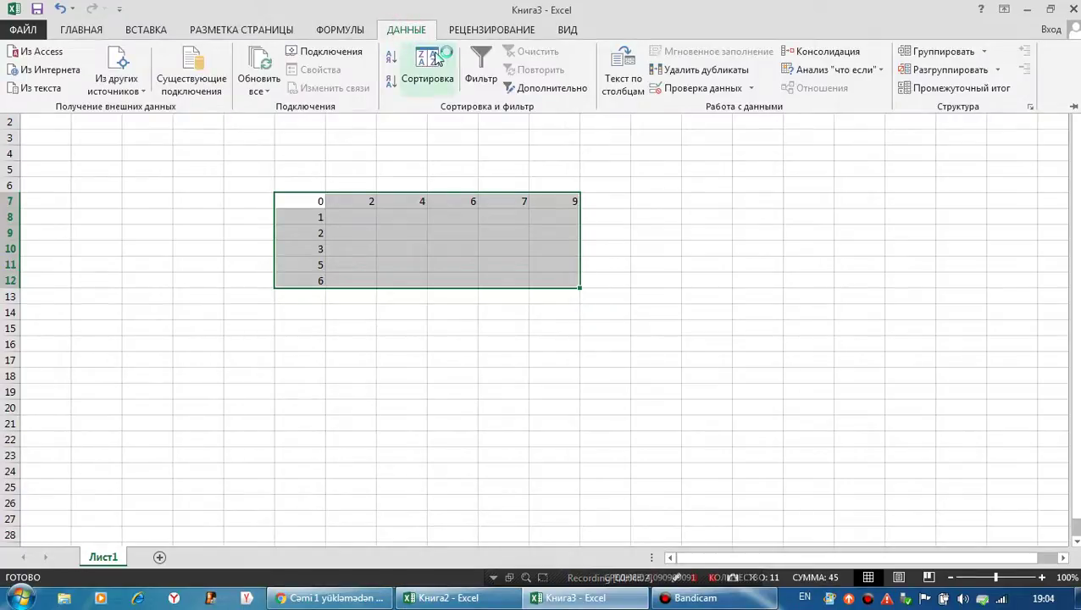
{"action": "left_click", "coordinate": [883, 73]}
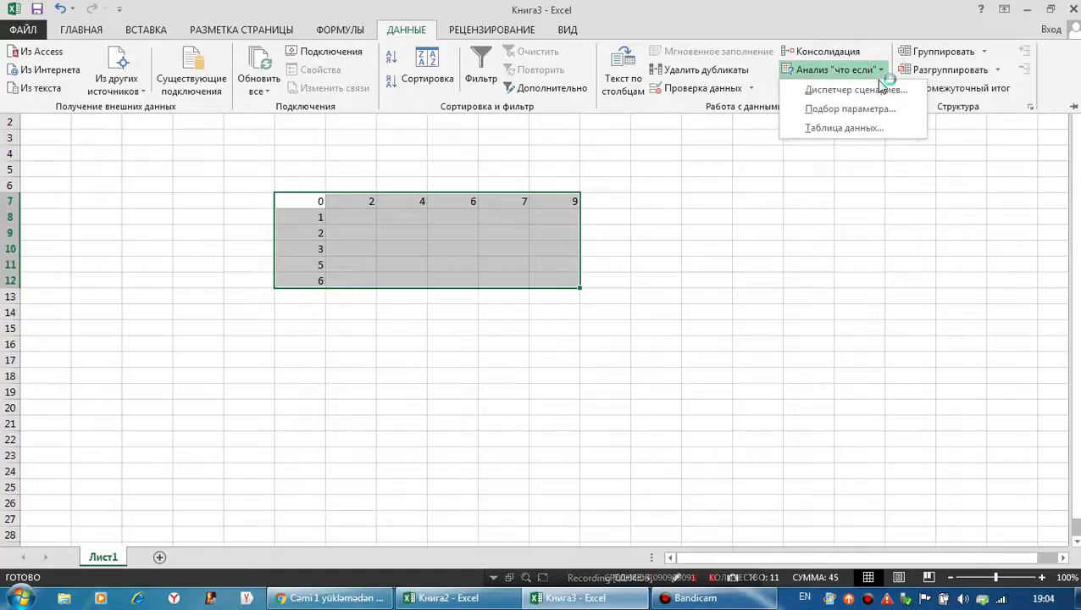
{"action": "left_click", "coordinate": [833, 131]}
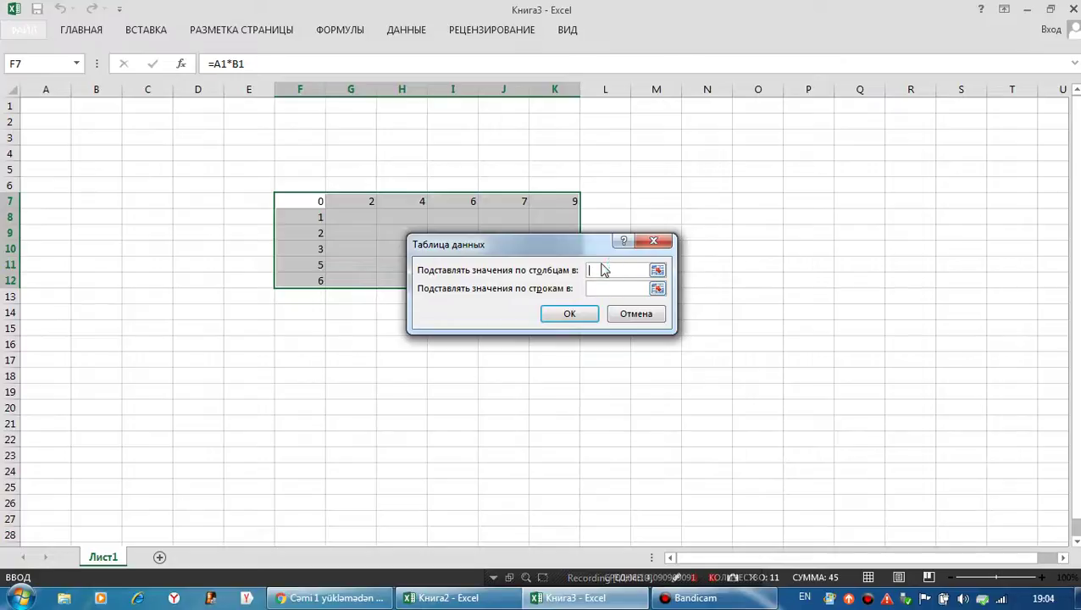
{"action": "left_click", "coordinate": [52, 108]}
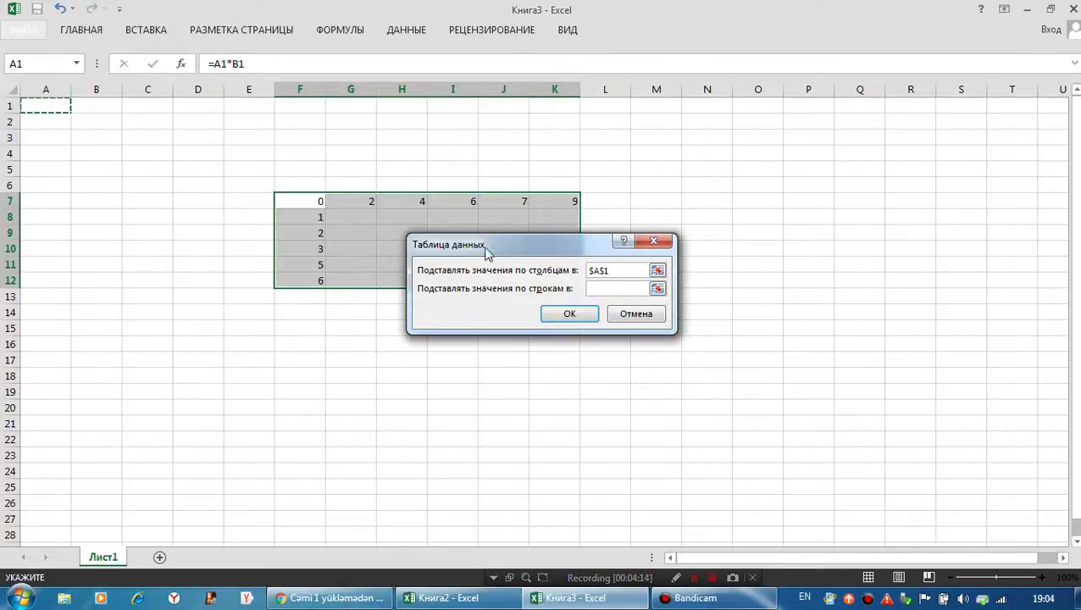
{"action": "left_click", "coordinate": [616, 288]}
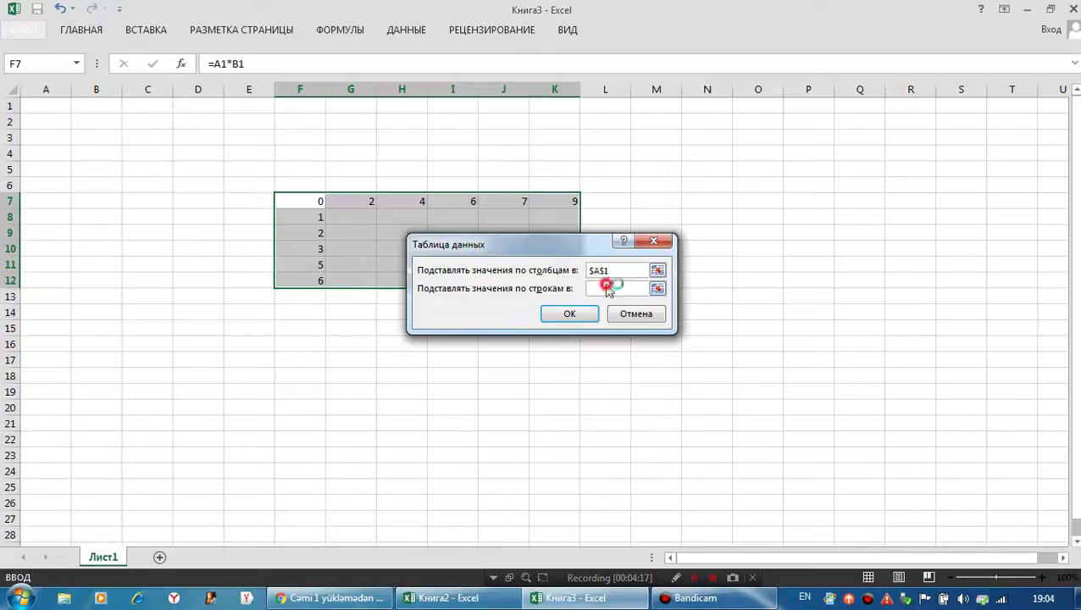
{"action": "left_click", "coordinate": [96, 105]}
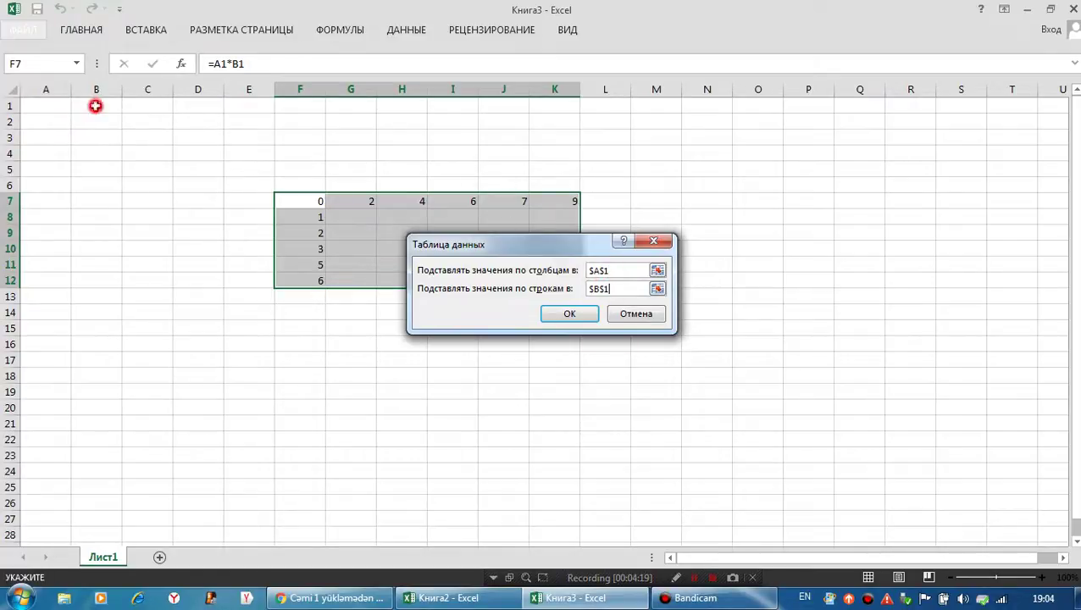
{"action": "left_click", "coordinate": [567, 315]}
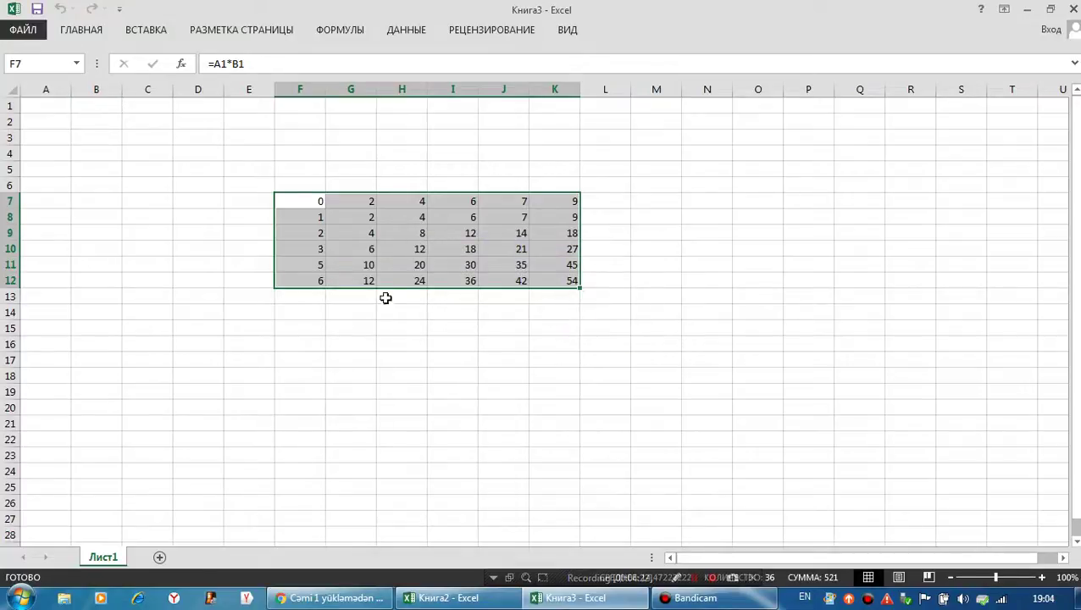